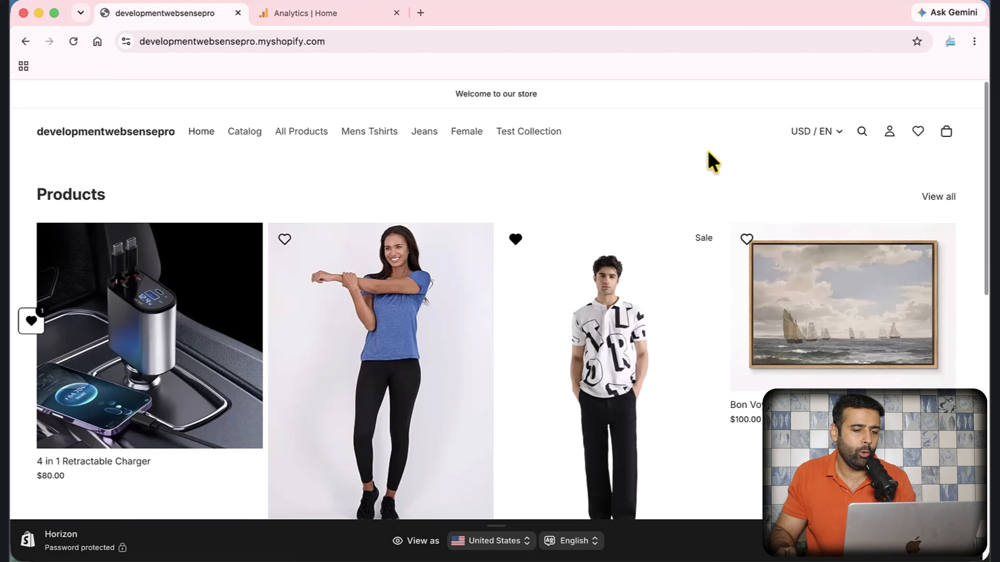
# Open the store's admin at developmentwebsensepro.myshopify.com/admin in a new browser tab.
pyautogui.scroll(-4, 482, 200)
pyautogui.scroll(4, 481, 200)
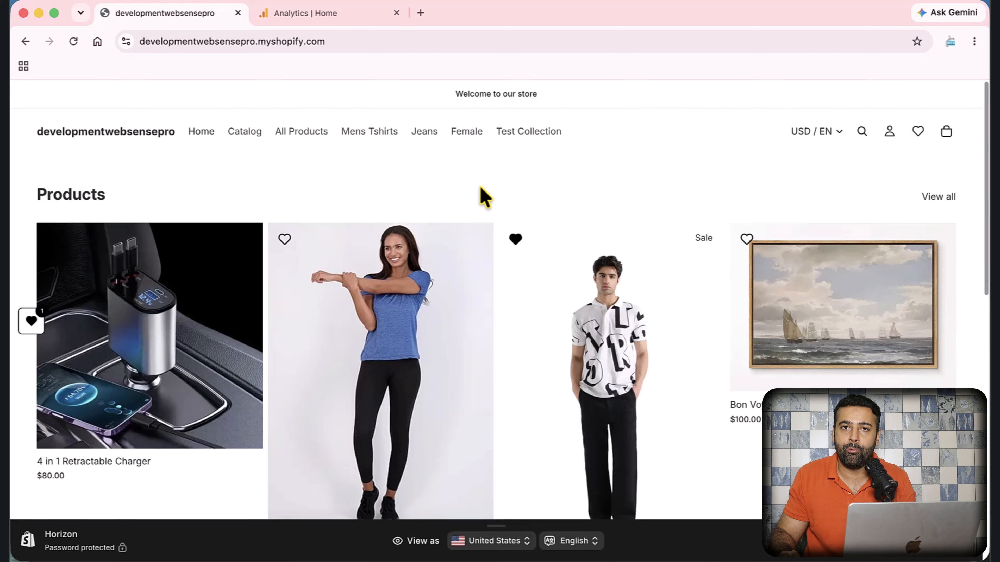
pyautogui.click(384, 39)
pyautogui.press('super+c')
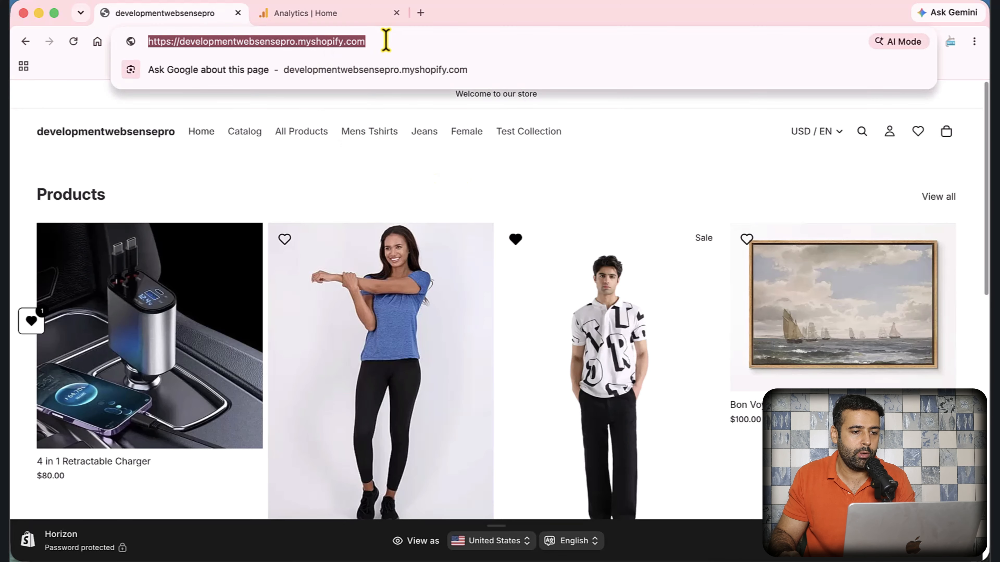
pyautogui.press('super+t')
pyautogui.press('super+v')
pyautogui.write('admin')
pyautogui.press('Return')
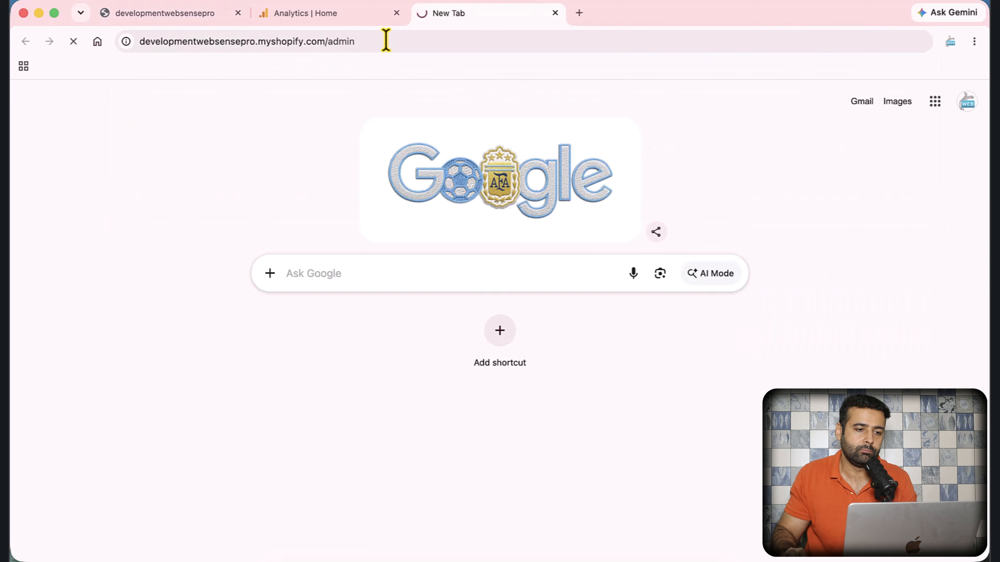
# Move the Google Analytics tab behind the store admin tab and return to the Shopify admin.
pyautogui.click(351, 14)
pyautogui.moveTo(356, 25); pyautogui.dragTo(492, 24)
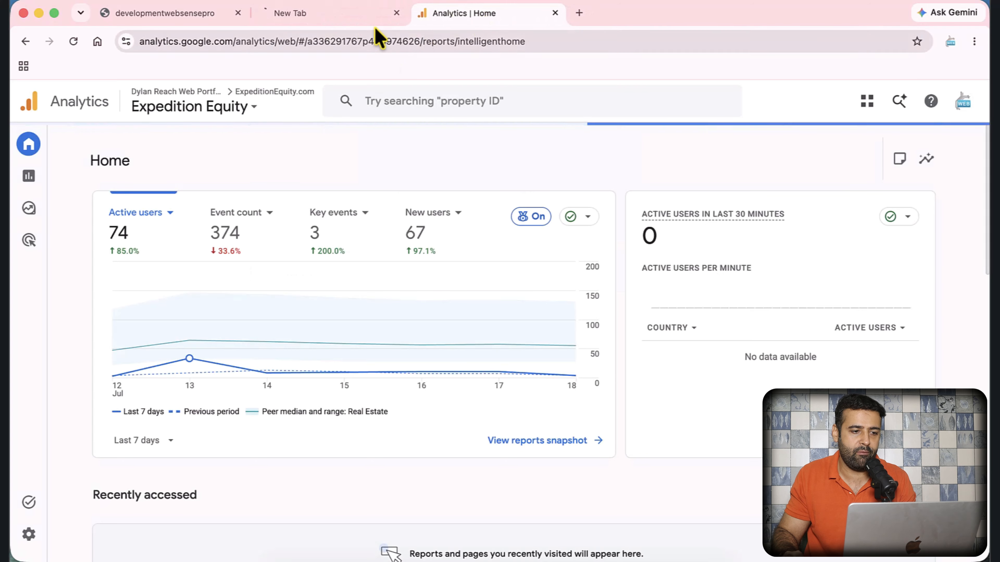
pyautogui.click(332, 24)
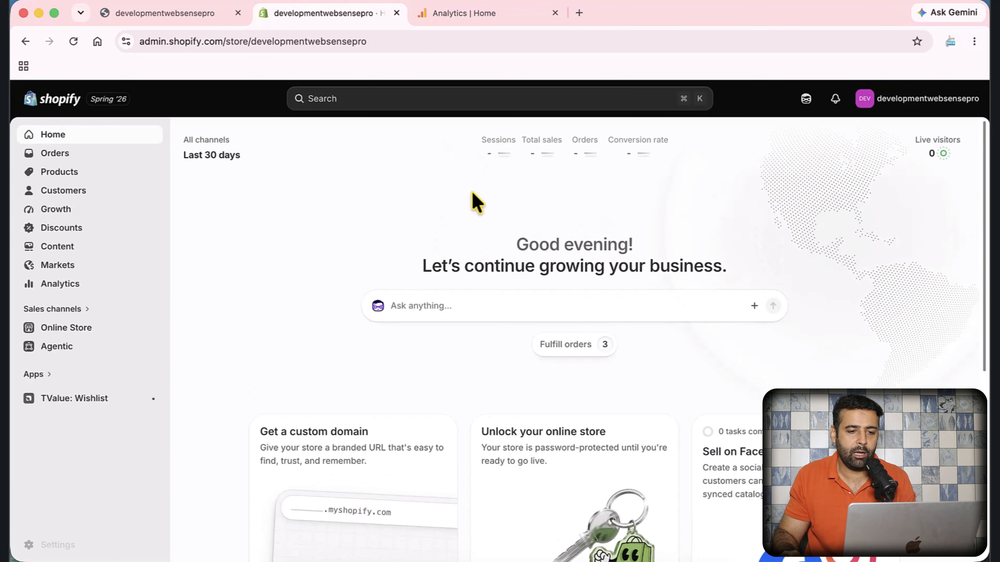
# Search the Shopify App Store for "google and youtube" and open the Google & YouTube app.
pyautogui.click(453, 101)
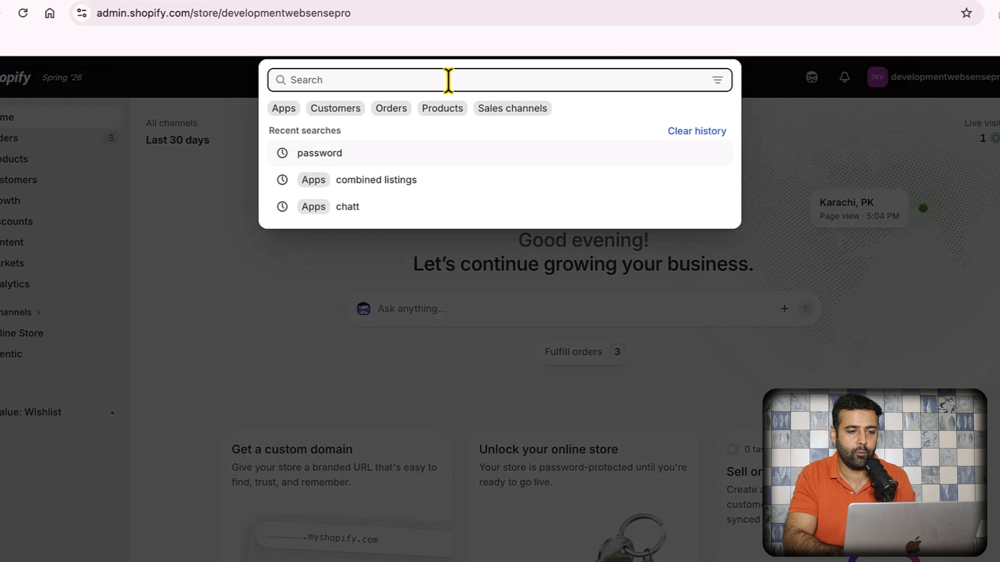
pyautogui.write('google and youtube')
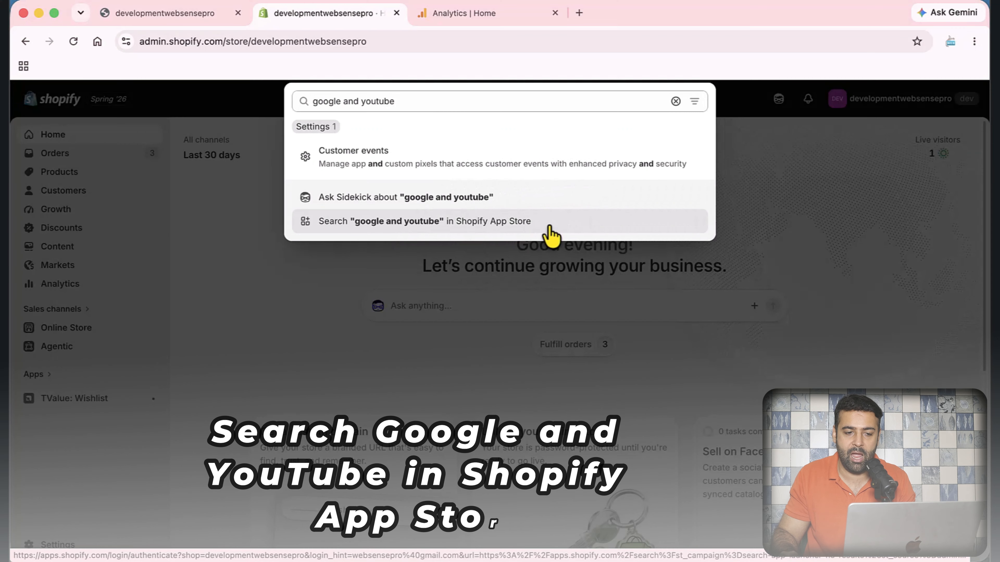
pyautogui.click(552, 226)
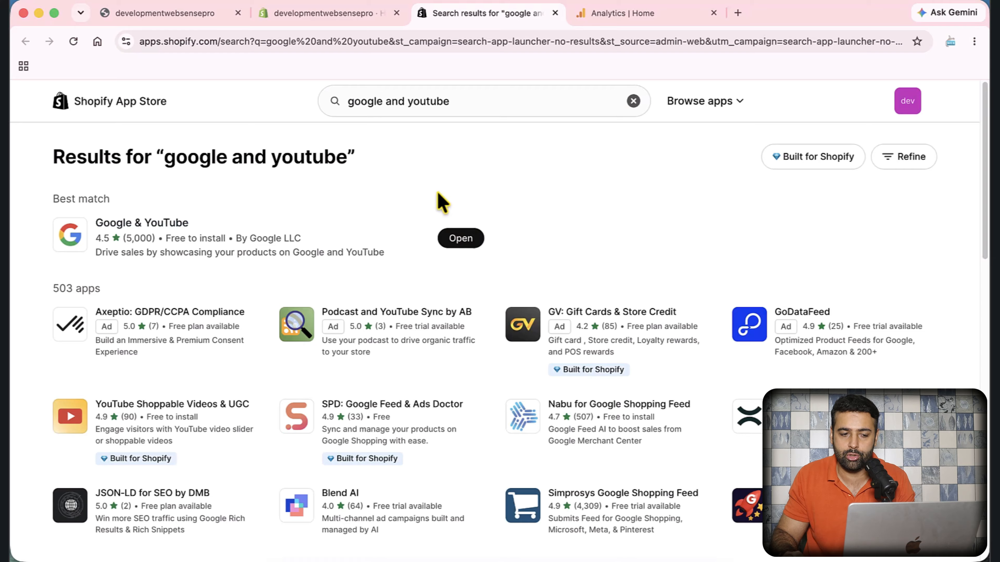
pyautogui.click(460, 239)
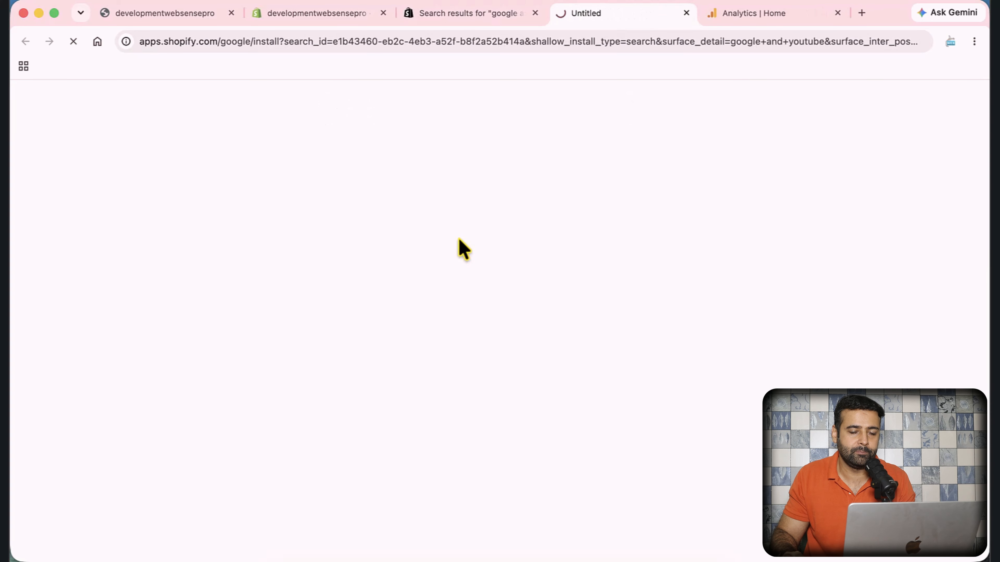
# Connect a Google account to the Google & YouTube app by choosing the first listed account.
pyautogui.scroll(-5, 600, 236)
pyautogui.scroll(5, 605, 244)
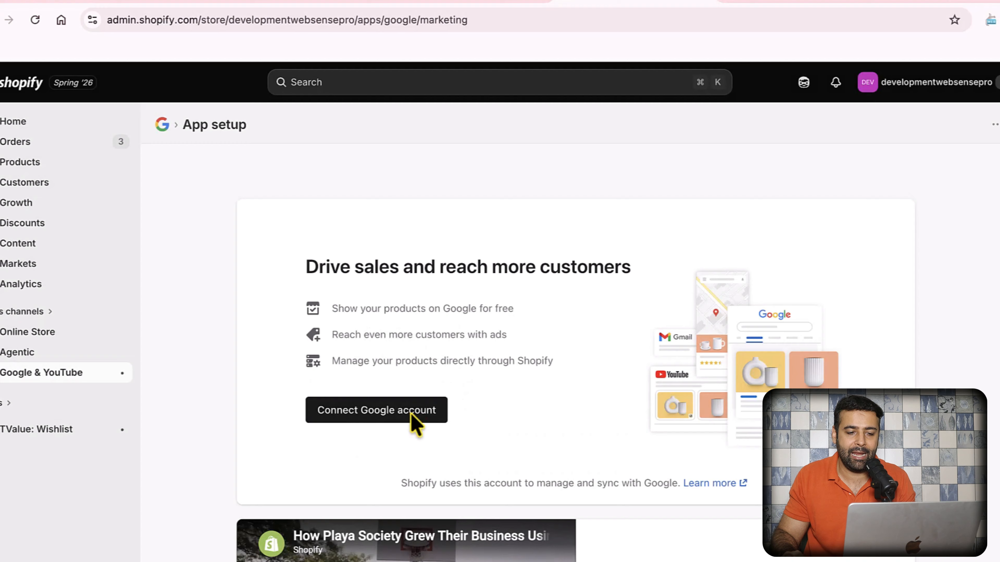
pyautogui.click(412, 418)
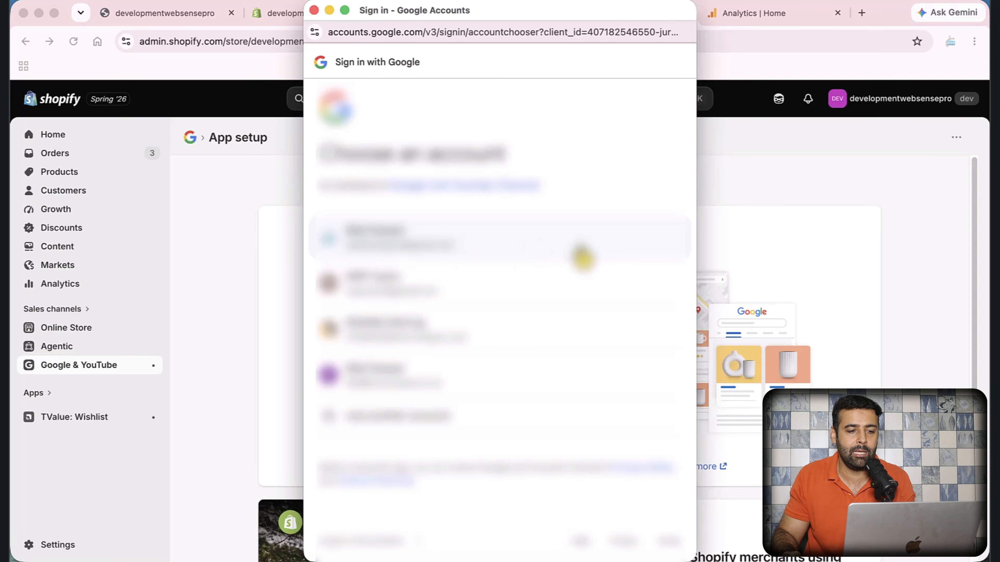
pyautogui.click(582, 257)
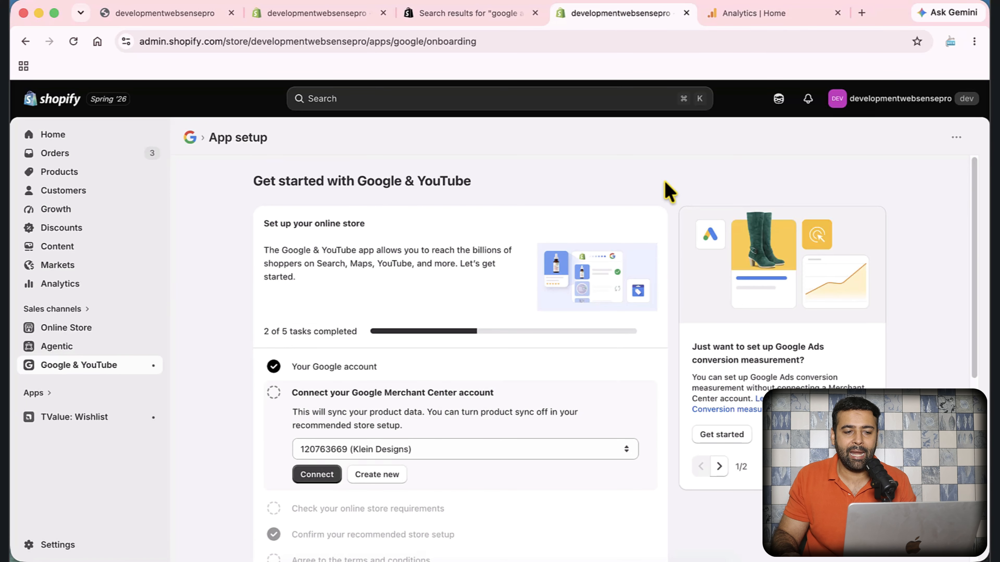
# Review the app's setup tasks and the Google Merchant Center accounts available to connect, without choosing another one.
pyautogui.scroll(-2, 664, 182)
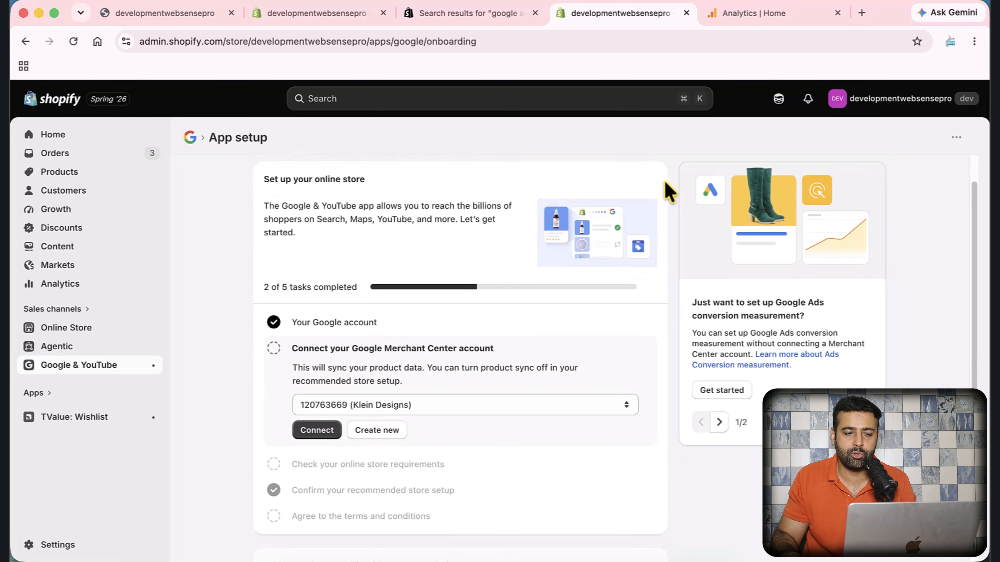
pyautogui.scroll(-4, 673, 190)
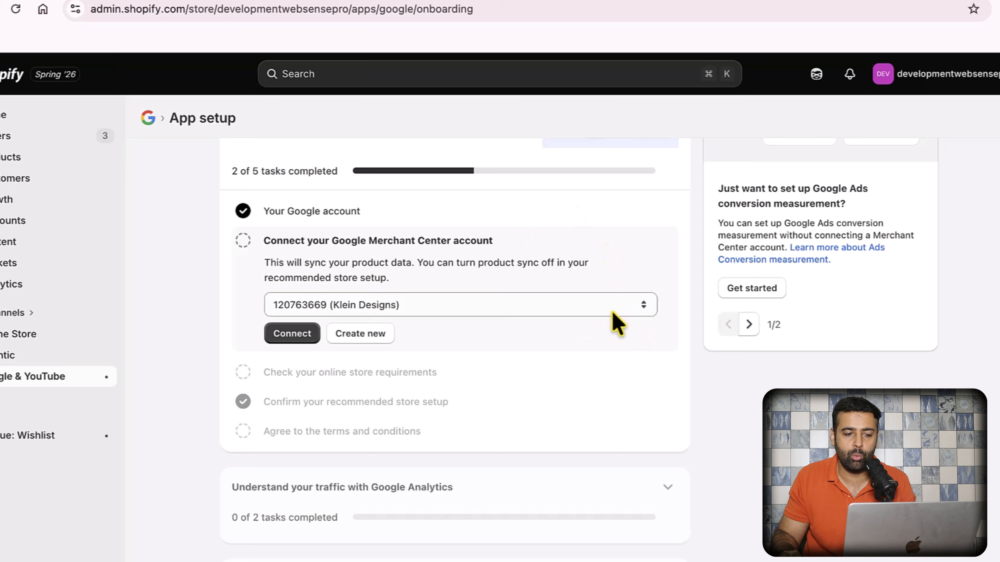
pyautogui.click(613, 313)
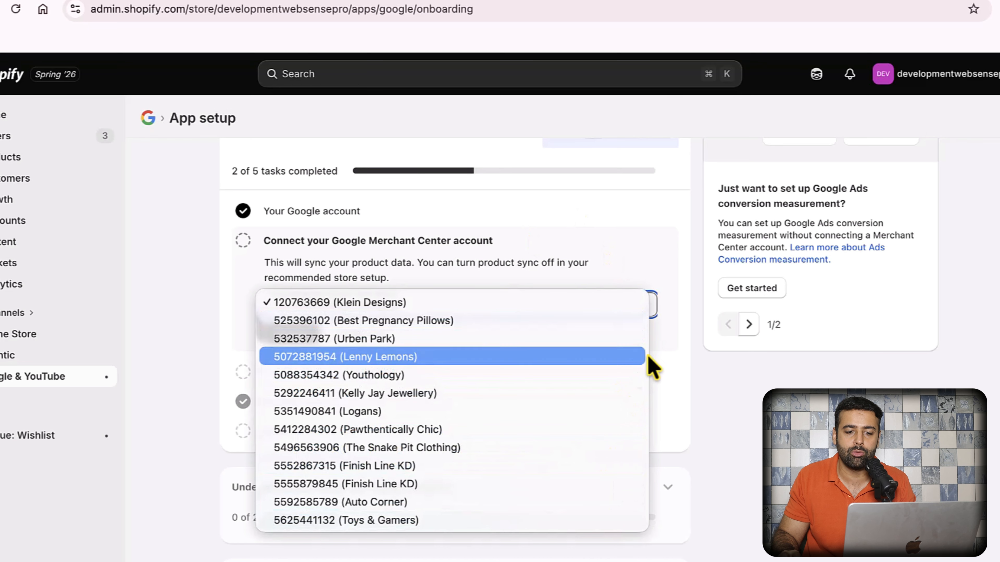
pyautogui.click(700, 224)
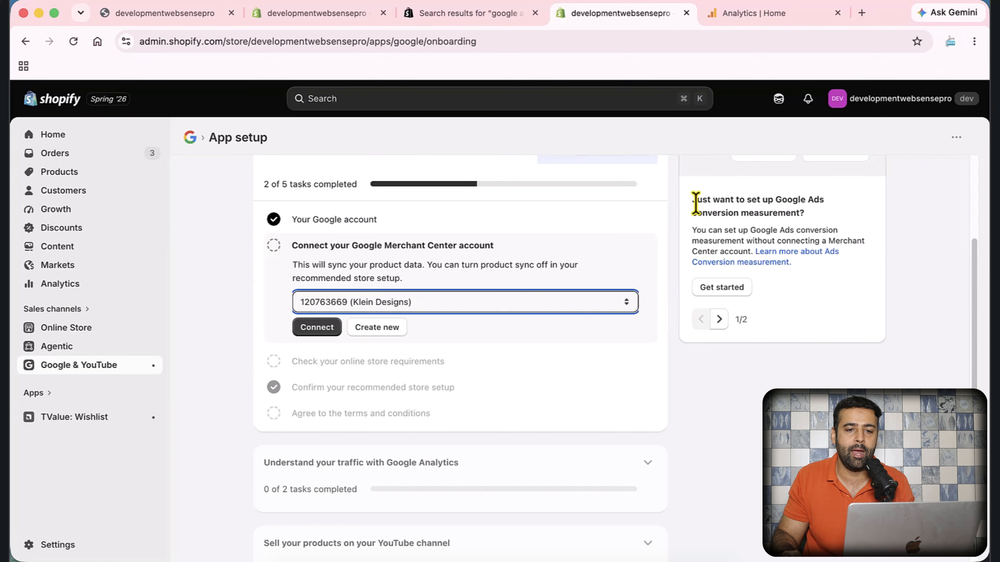
# Switch to Google Analytics and start creating a new account from the admin settings.
pyautogui.click(750, 18)
pyautogui.click(582, 41)
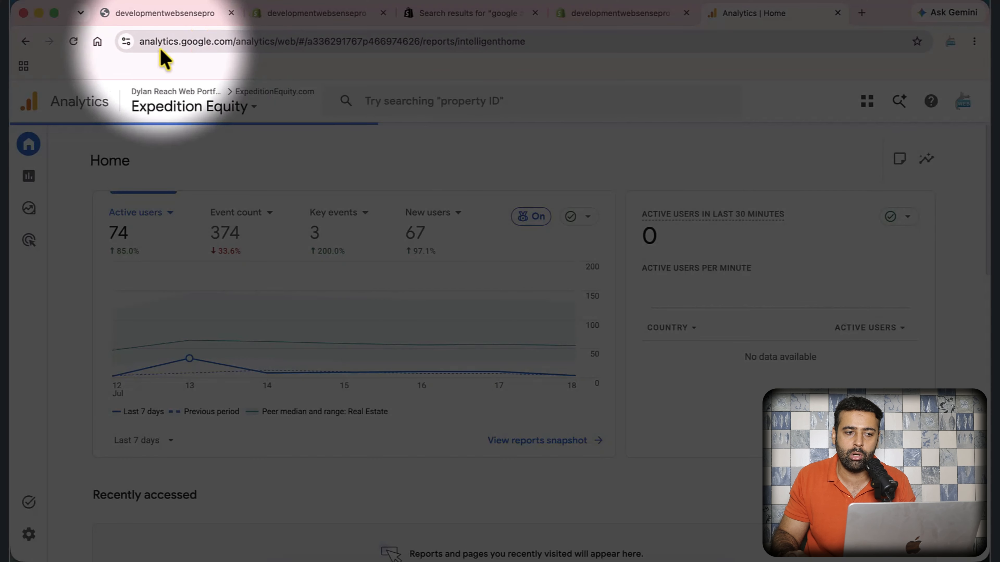
pyautogui.click(239, 42)
pyautogui.moveTo(273, 42); pyautogui.dragTo(148, 42)
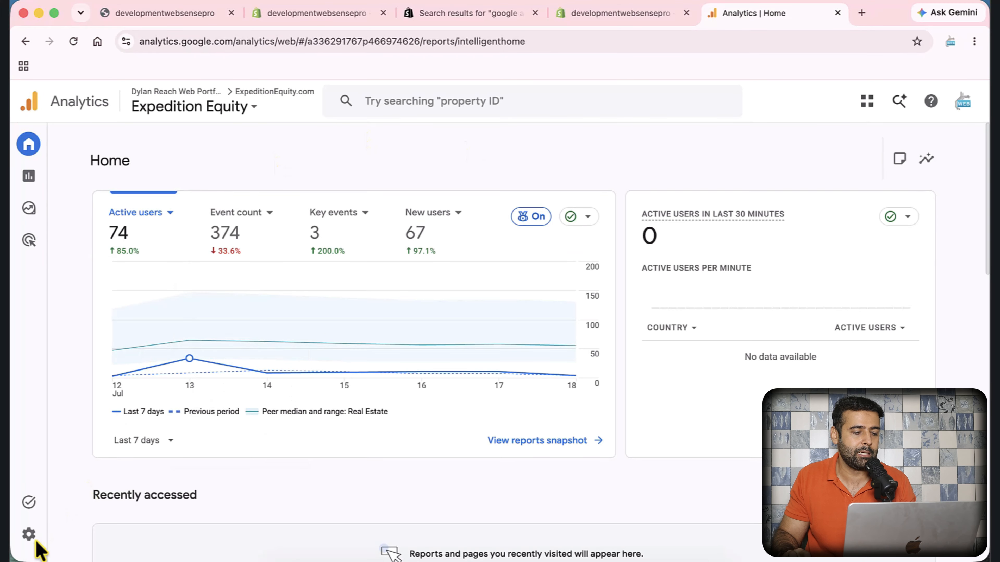
pyautogui.moveTo(36, 546)
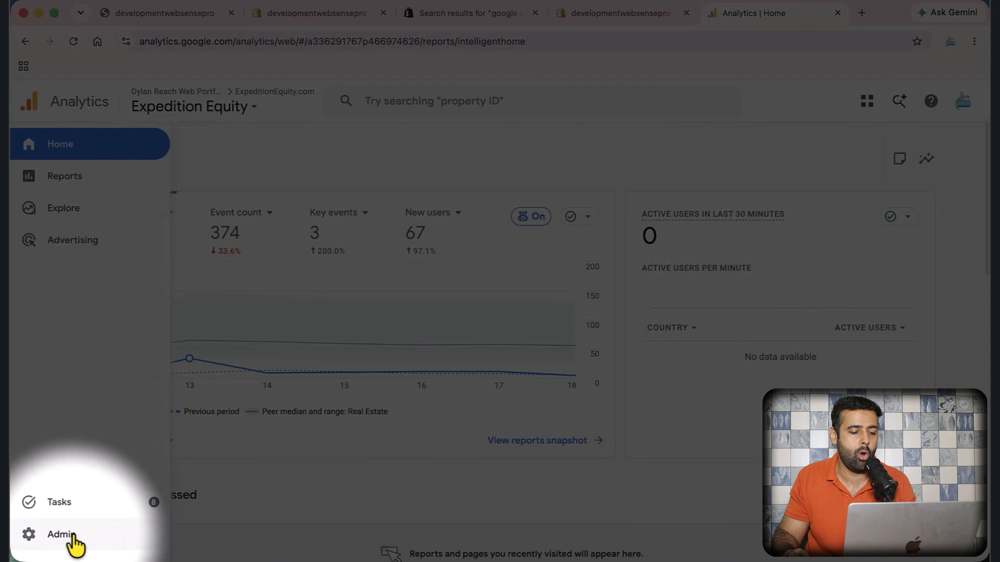
pyautogui.click(63, 534)
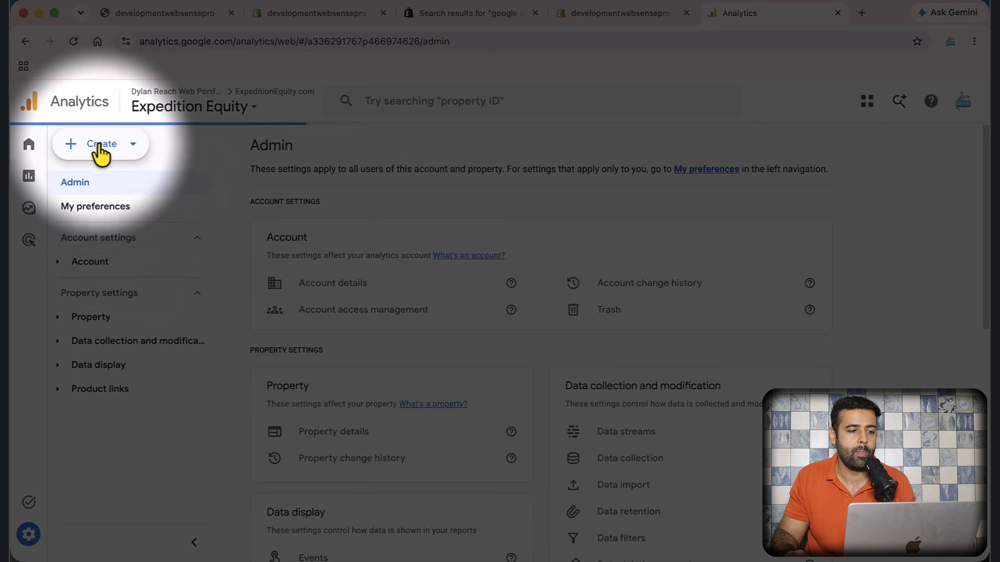
pyautogui.click(100, 152)
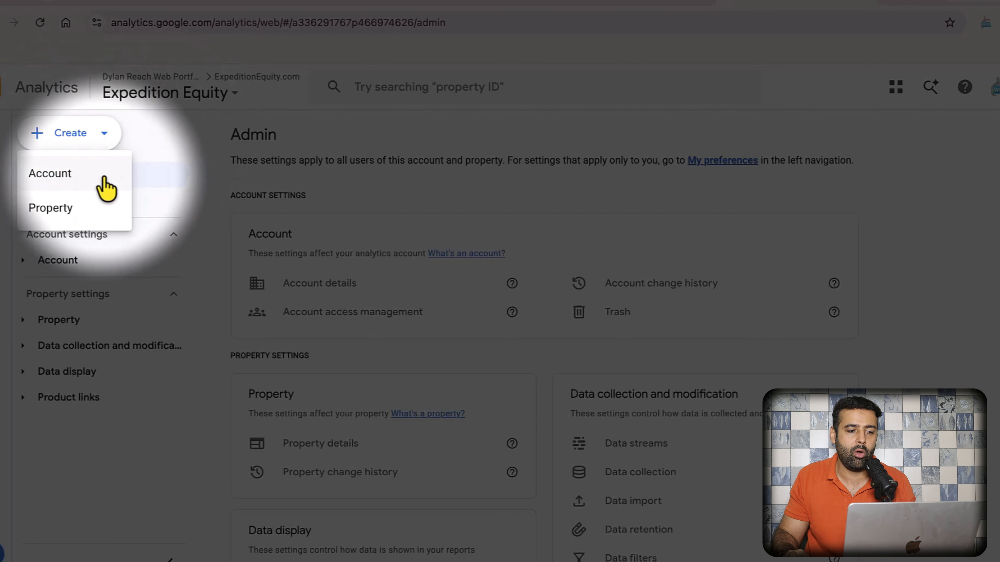
pyautogui.click(128, 183)
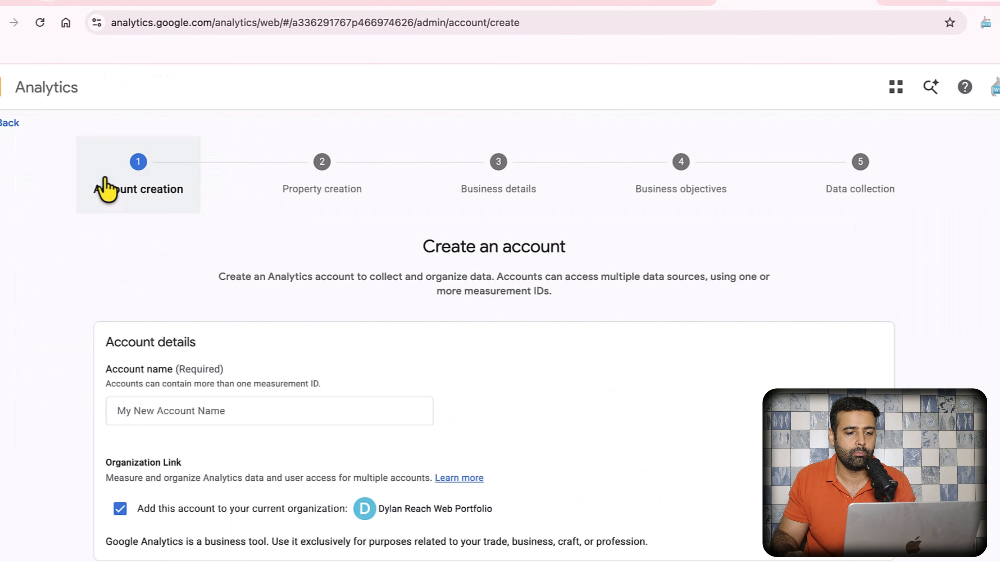
# Enter "Testng Account" as the name of the new Analytics account.
pyautogui.scroll(-1, 499, 253)
pyautogui.scroll(-3, 500, 254)
pyautogui.click(304, 287)
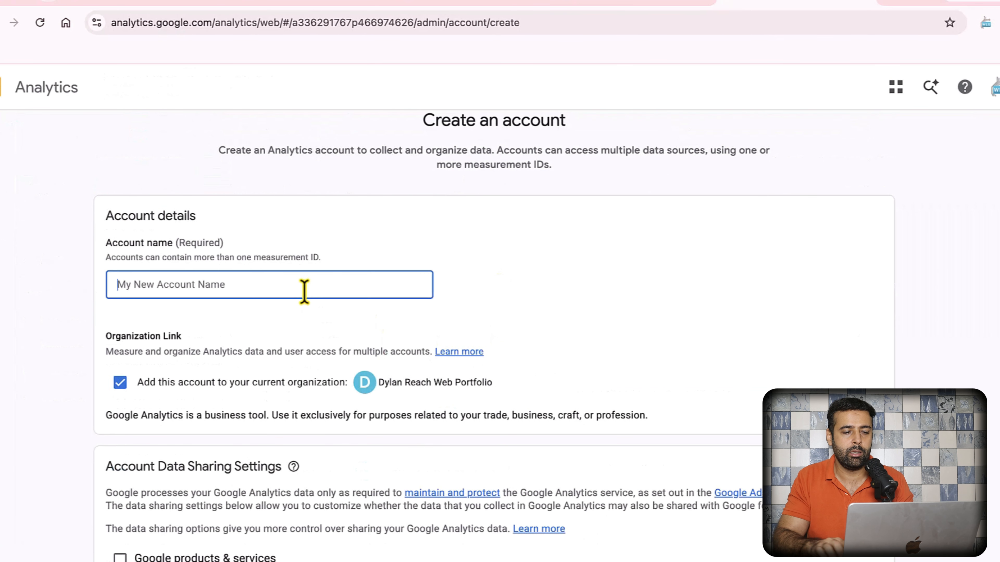
pyautogui.write('Testn')
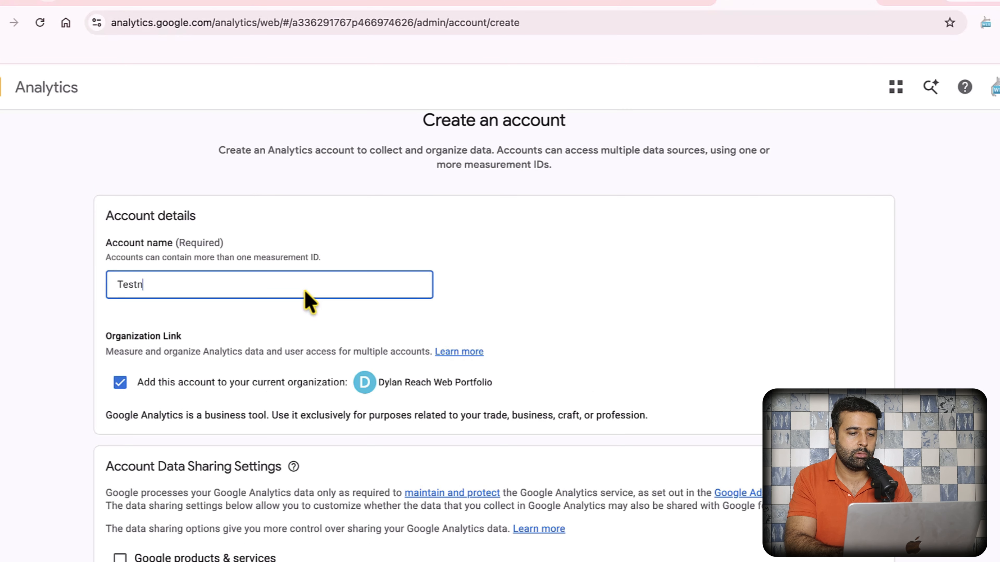
pyautogui.write('g Account')
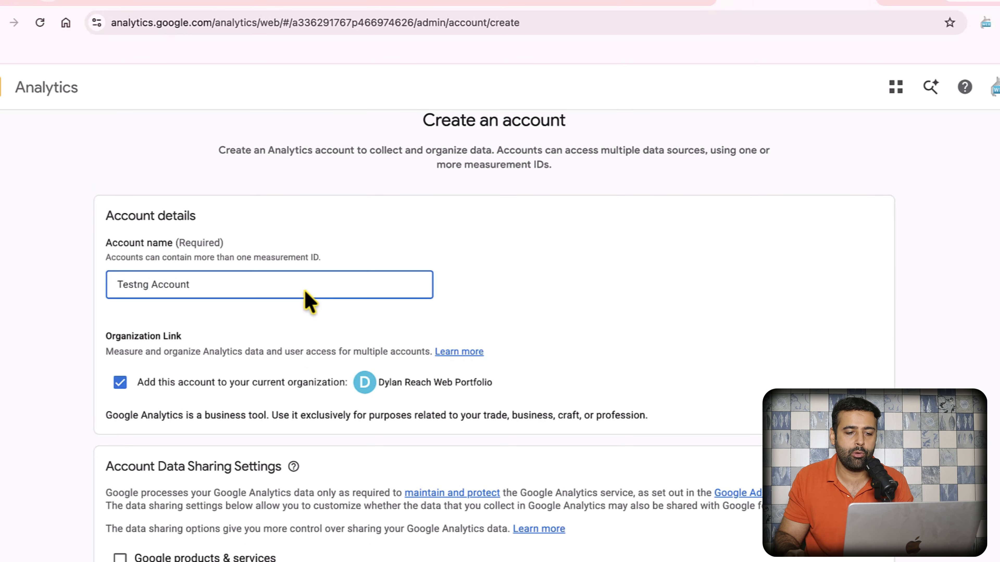
# Exclude the new account from the current organization, keep the default data sharing settings, and continue to property creation.
pyautogui.scroll(-3, 300, 341)
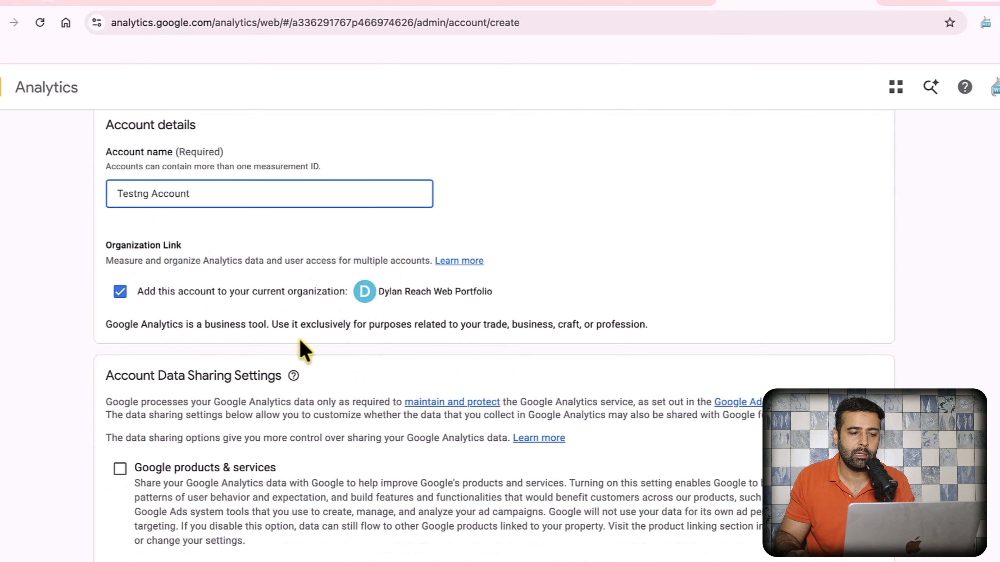
pyautogui.click(120, 292)
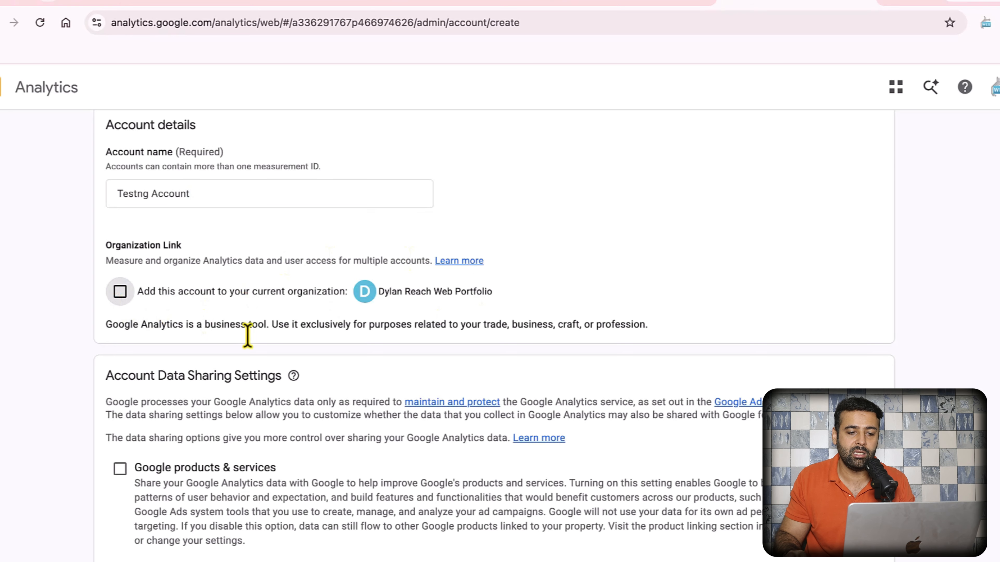
pyautogui.scroll(5, 228, 387)
pyautogui.scroll(-10, 409, 326)
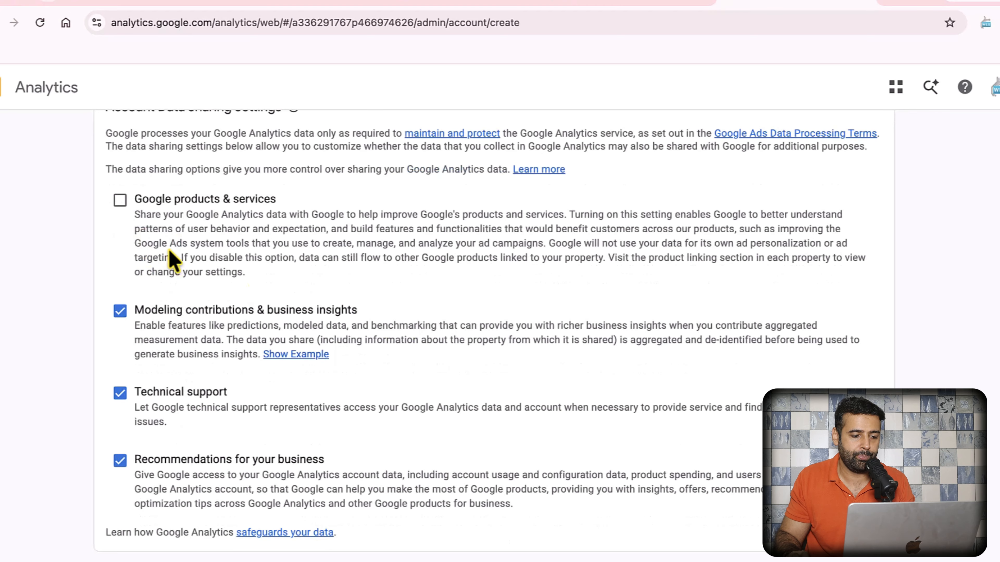
pyautogui.scroll(-3, 171, 259)
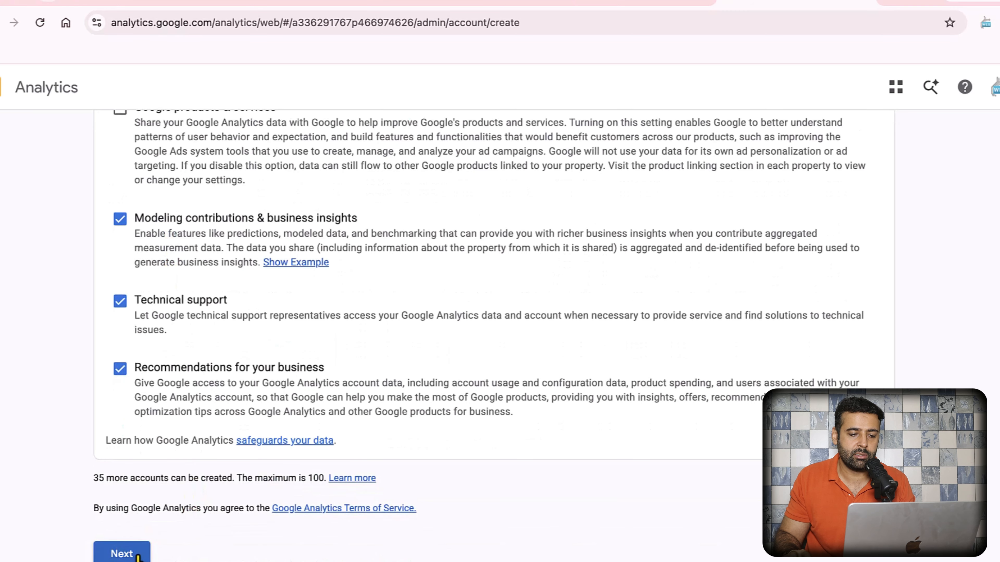
pyautogui.click(121, 554)
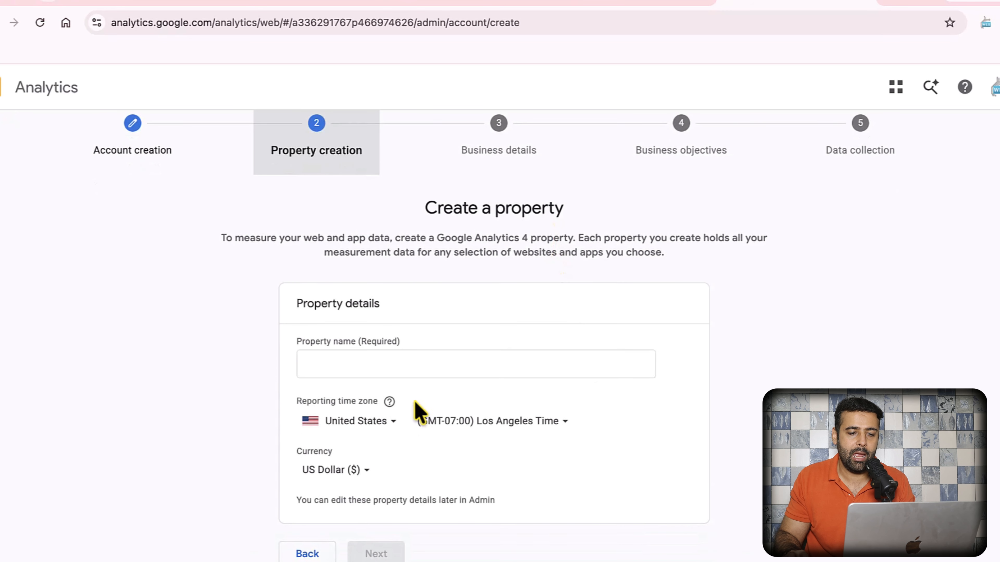
# Name the property "Testing account", keeping the default time zone and currency, and continue to the business details.
pyautogui.click(486, 357)
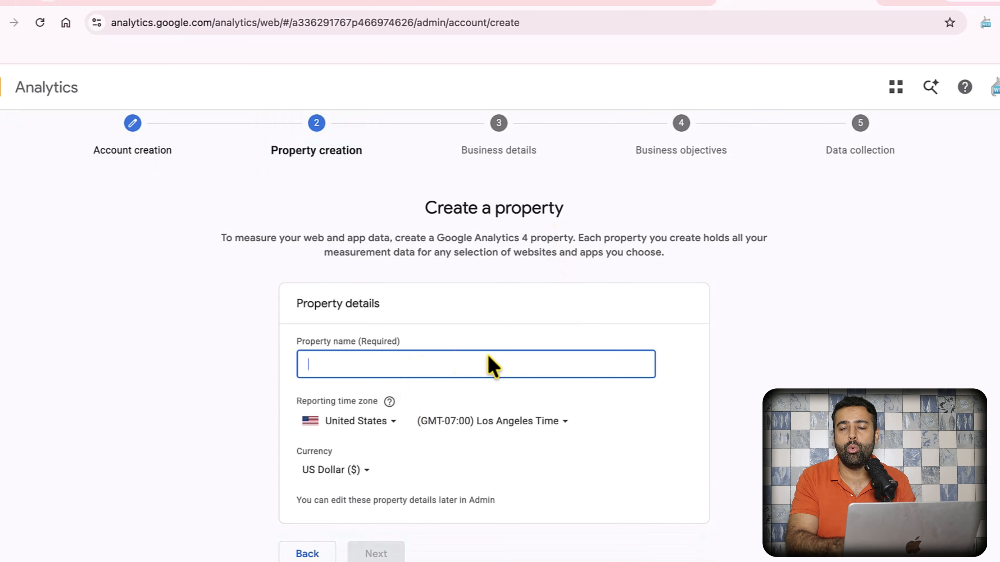
pyautogui.write('Testing account')
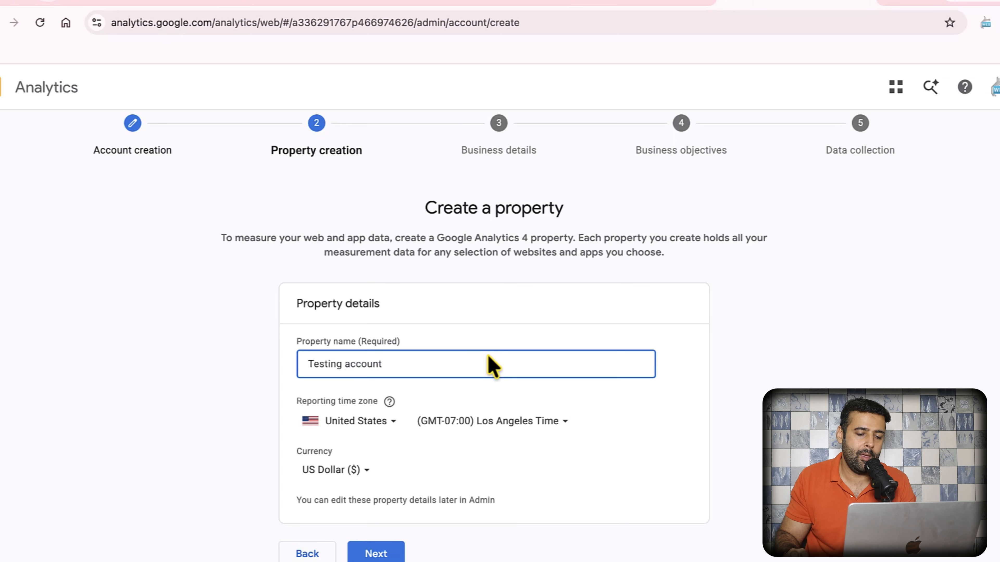
pyautogui.click(391, 553)
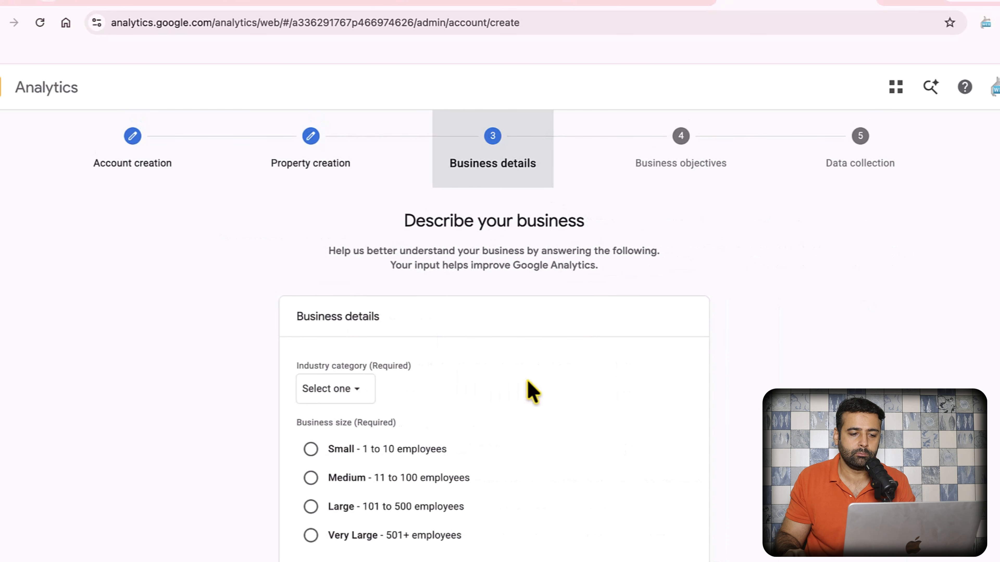
# Set the business's industry category to Arts & Entertainment.
pyautogui.scroll(-1, 499, 347)
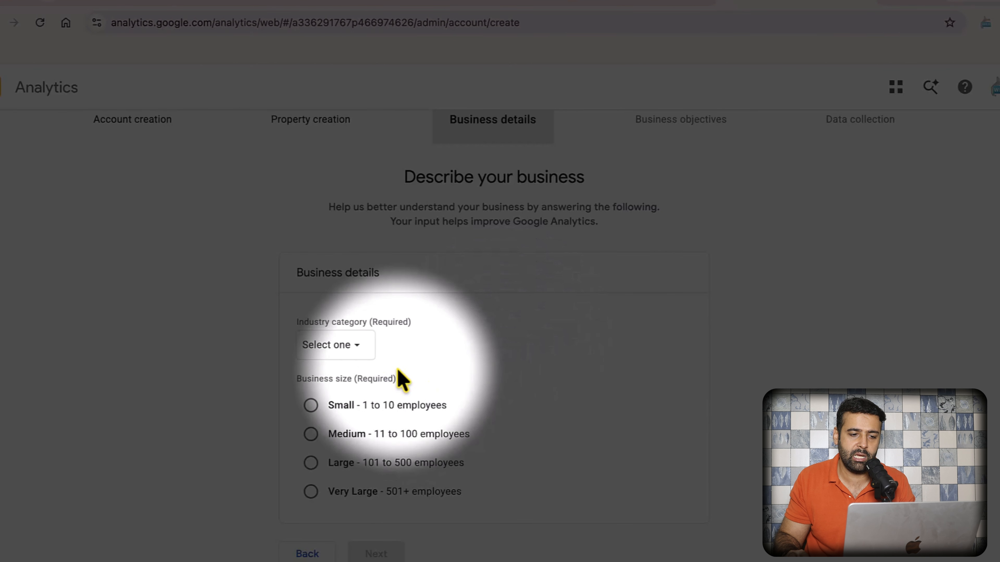
pyautogui.click(364, 353)
pyautogui.click(439, 120)
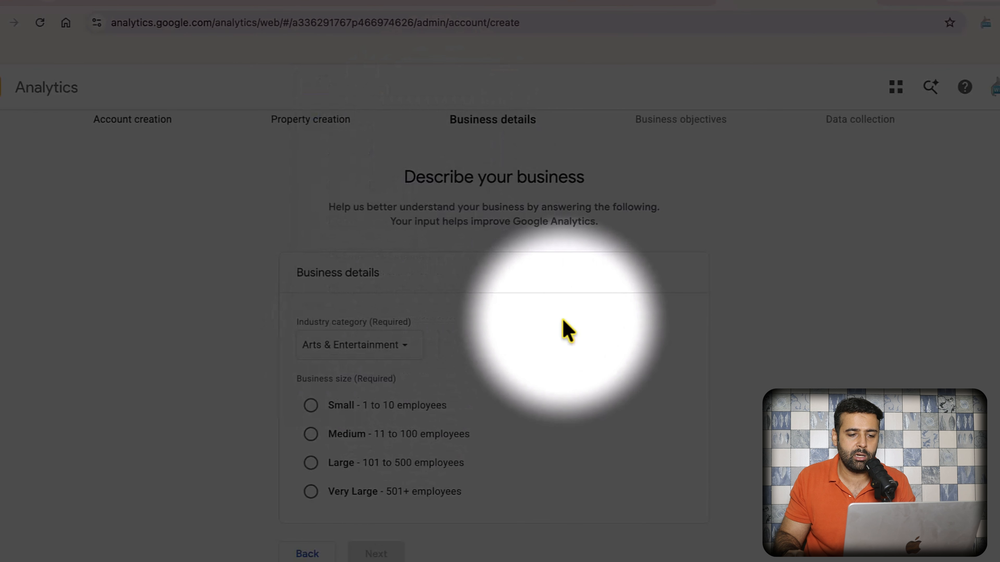
# Set the business size to Small - 1 to 10 employees and continue to the business objectives.
pyautogui.click(423, 412)
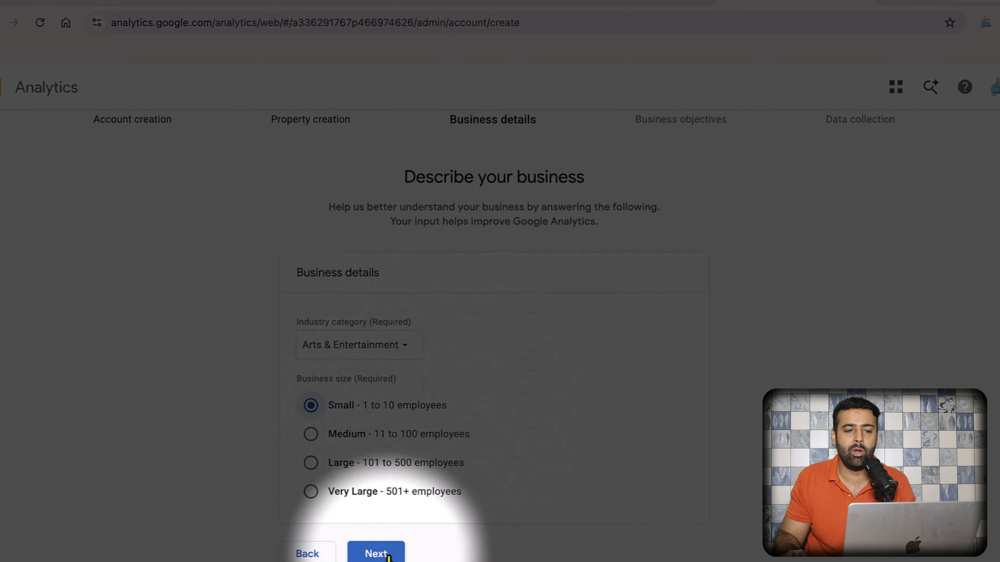
pyautogui.click(388, 554)
# Select the business objectives "Understand web and/or app traffic" and "View user engagement & retention".
pyautogui.scroll(-3, 695, 431)
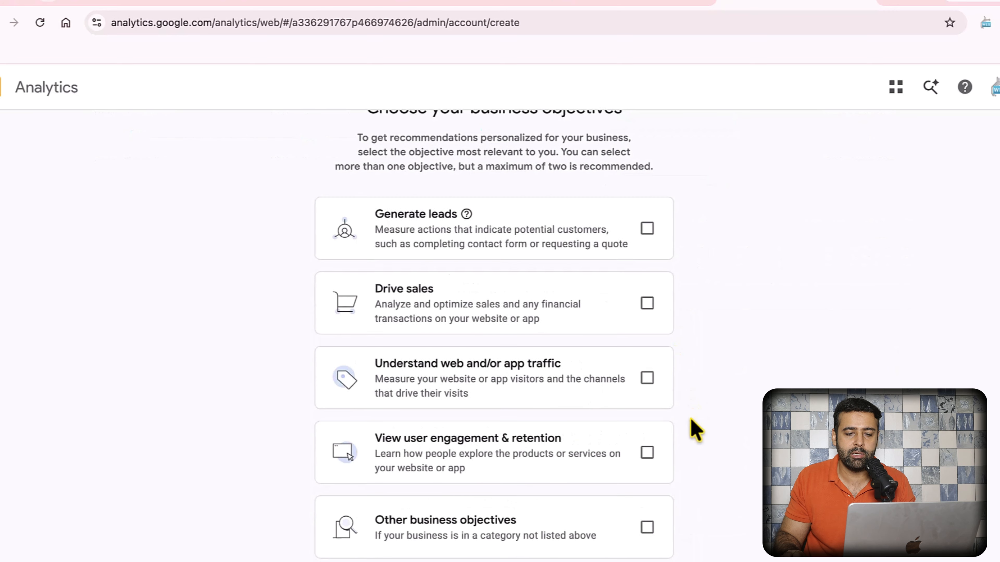
pyautogui.scroll(-1, 691, 420)
pyautogui.scroll(5, 687, 428)
pyautogui.scroll(-4, 681, 369)
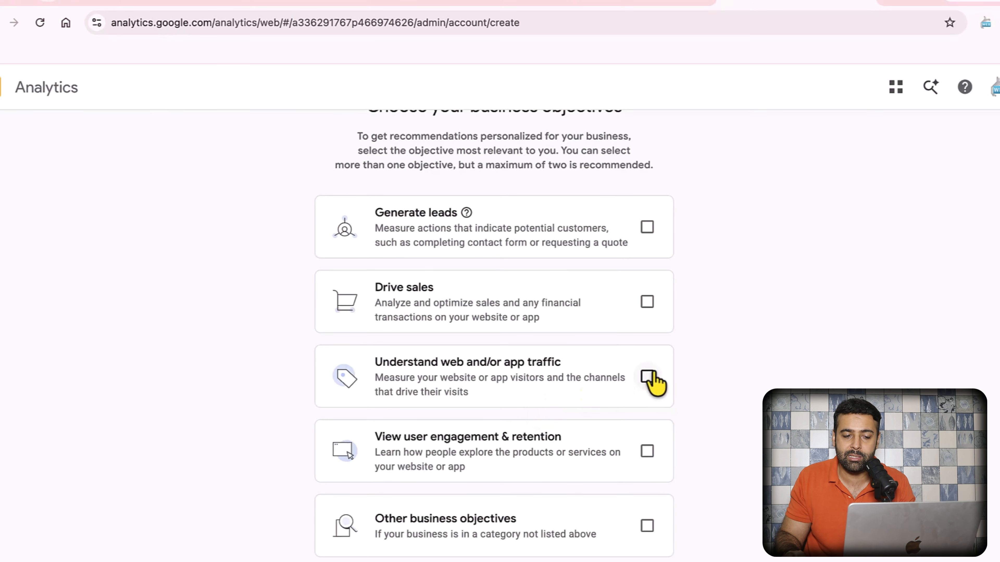
pyautogui.click(647, 377)
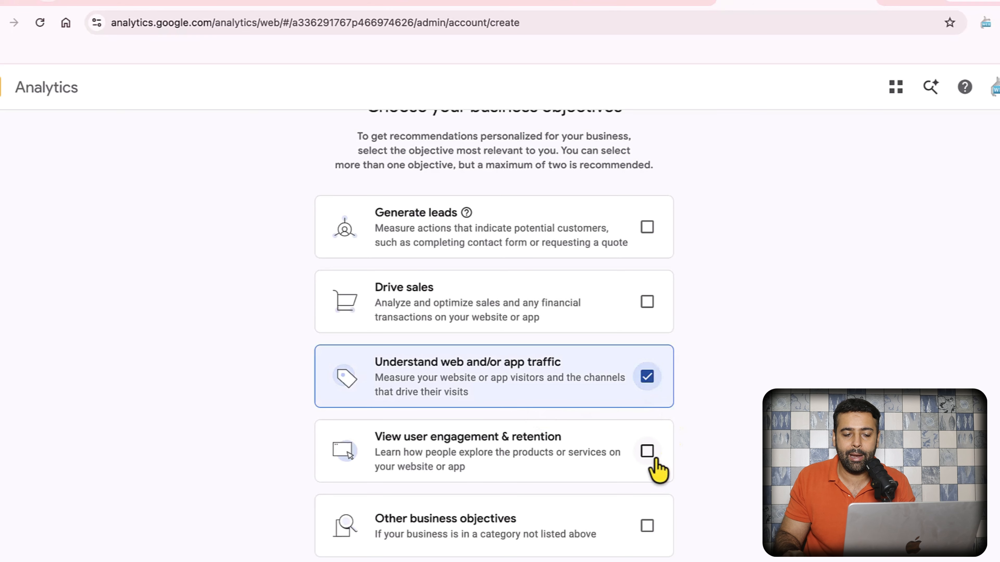
pyautogui.click(648, 453)
pyautogui.scroll(-1, 666, 430)
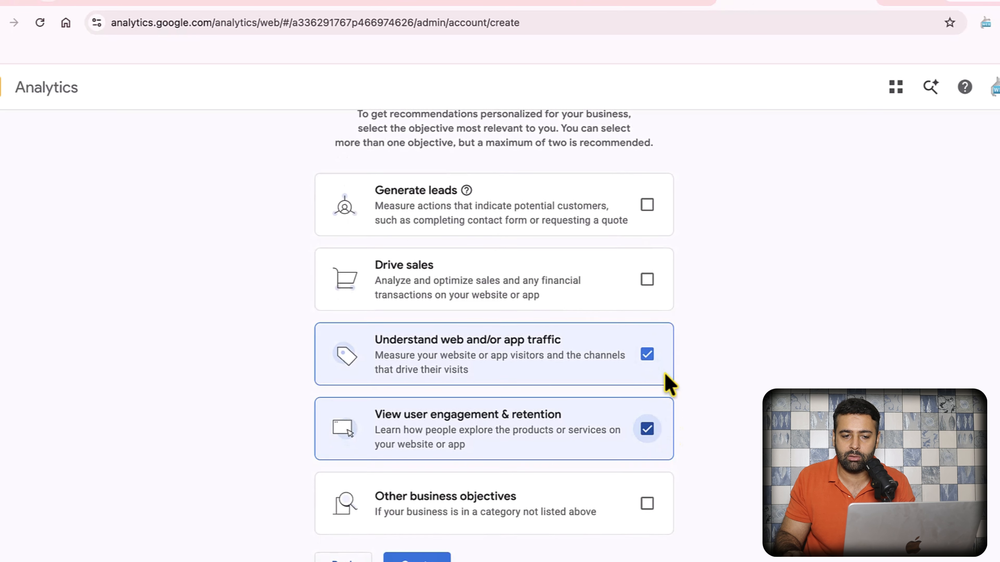
pyautogui.scroll(3, 665, 385)
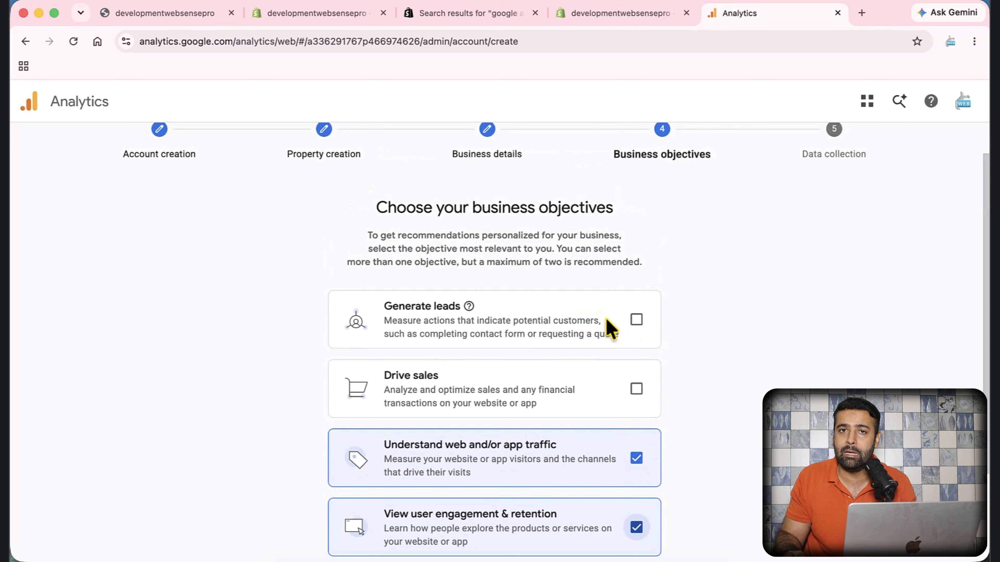
pyautogui.scroll(-3, 669, 321)
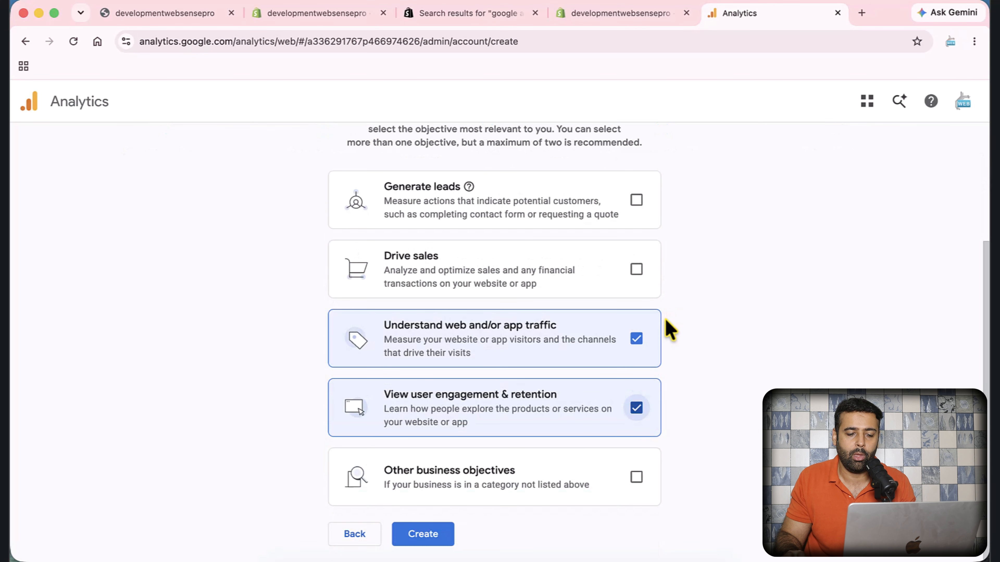
# Create the property, accepting the United States terms of service and the GDPR Data Processing Terms, and skip the data collection setup.
pyautogui.click(449, 537)
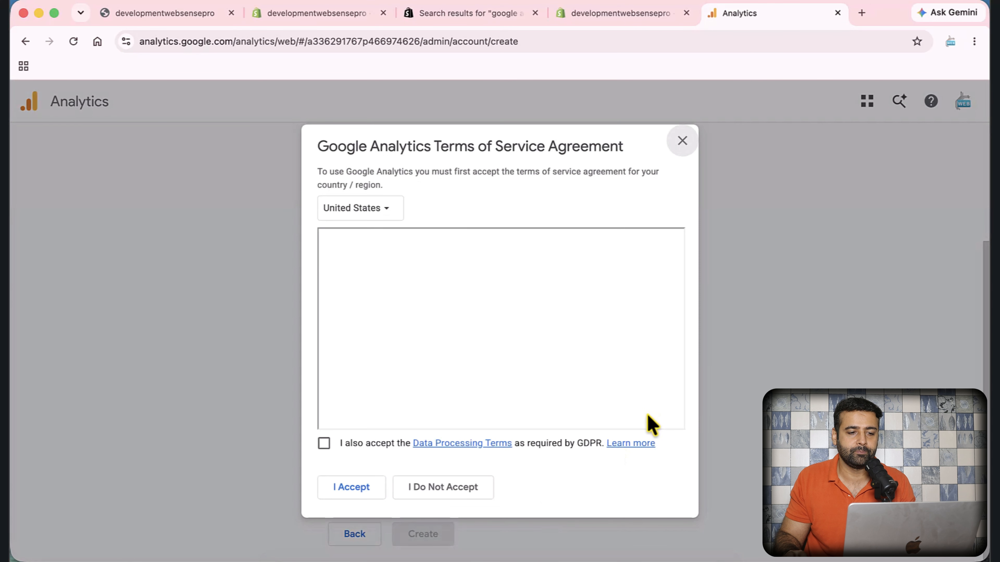
pyautogui.click(324, 444)
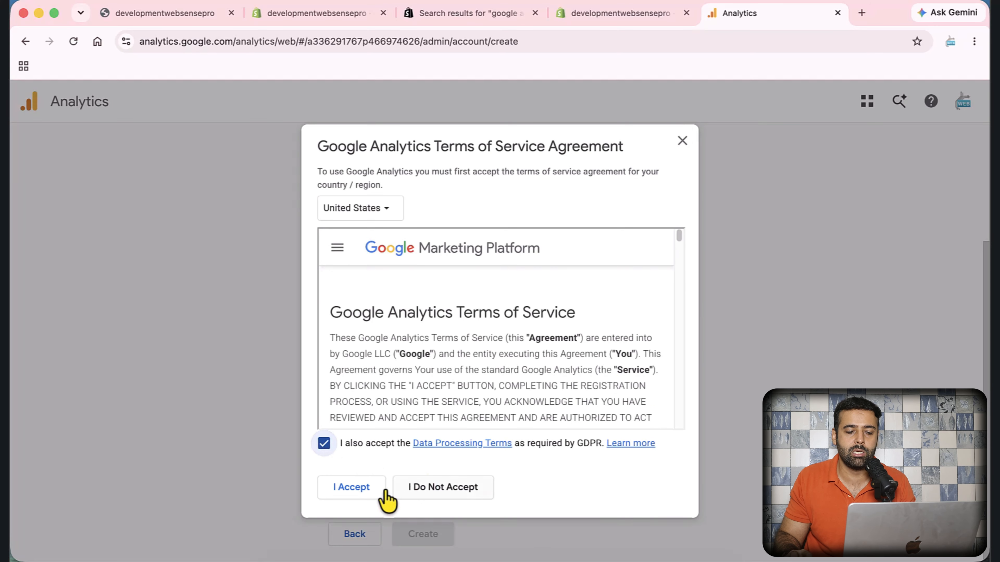
pyautogui.click(369, 496)
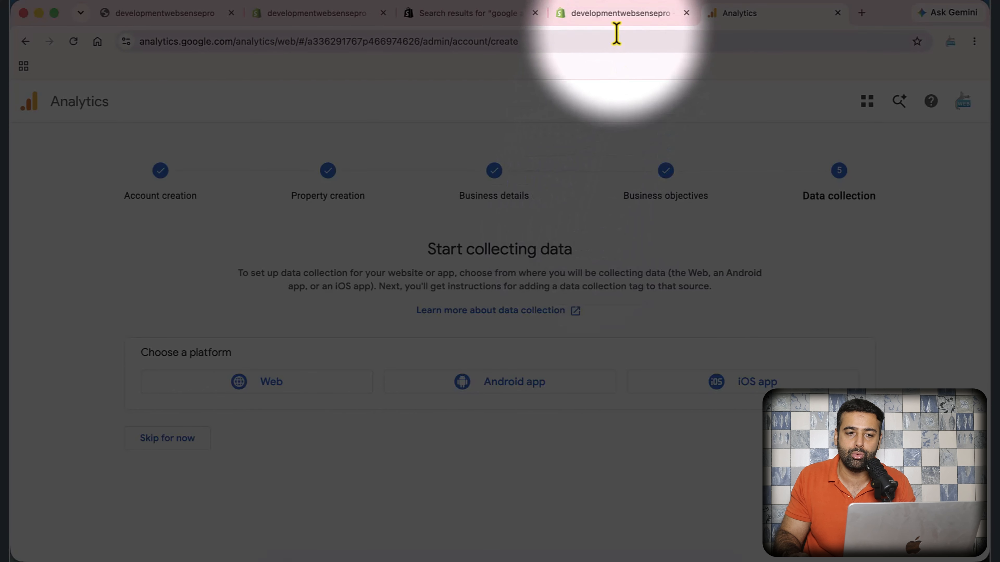
pyautogui.click(187, 442)
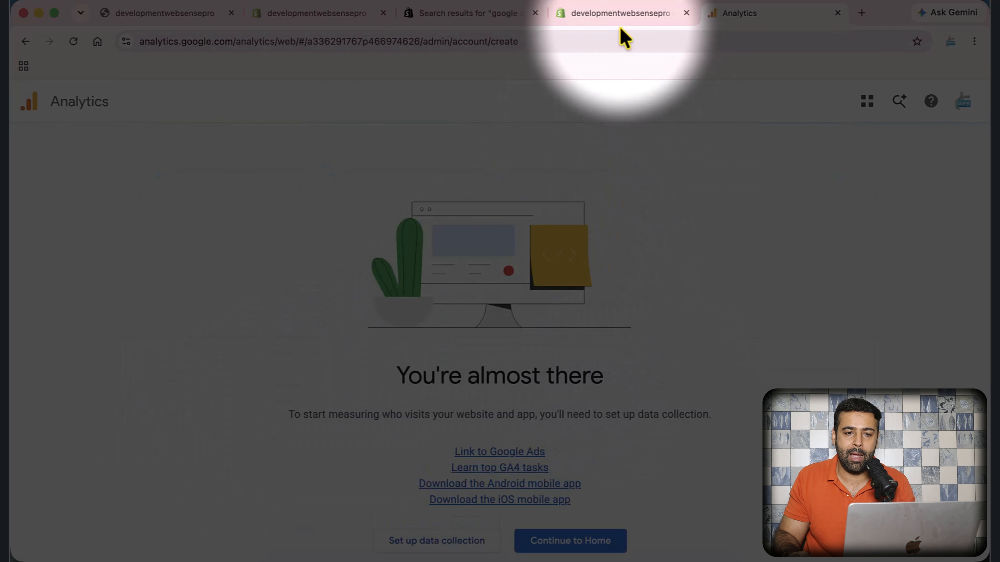
# Switch to the Shopify admin, reload the Google & YouTube app setup, and start the setup for Google Analytics 4 only.
pyautogui.click(621, 19)
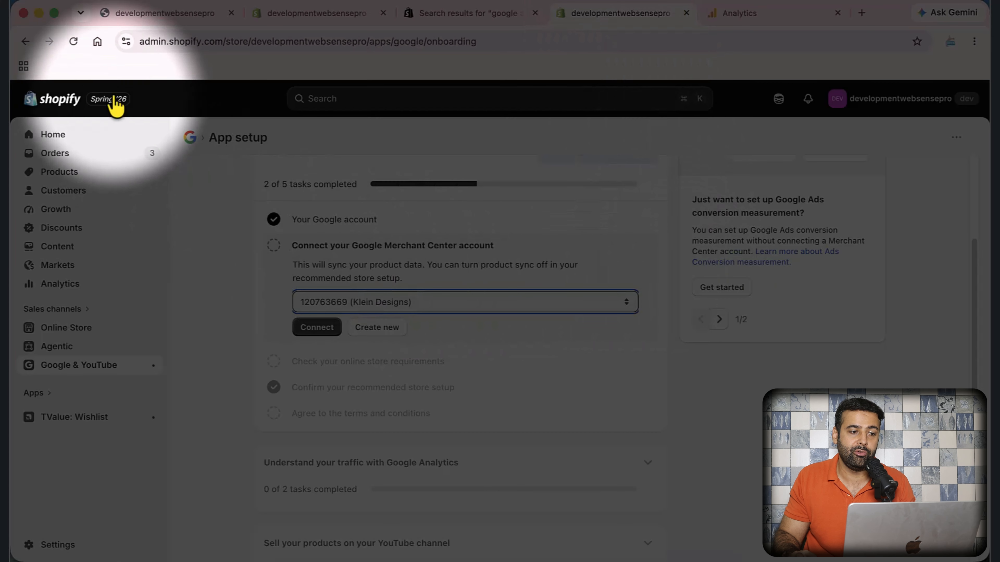
pyautogui.click(74, 41)
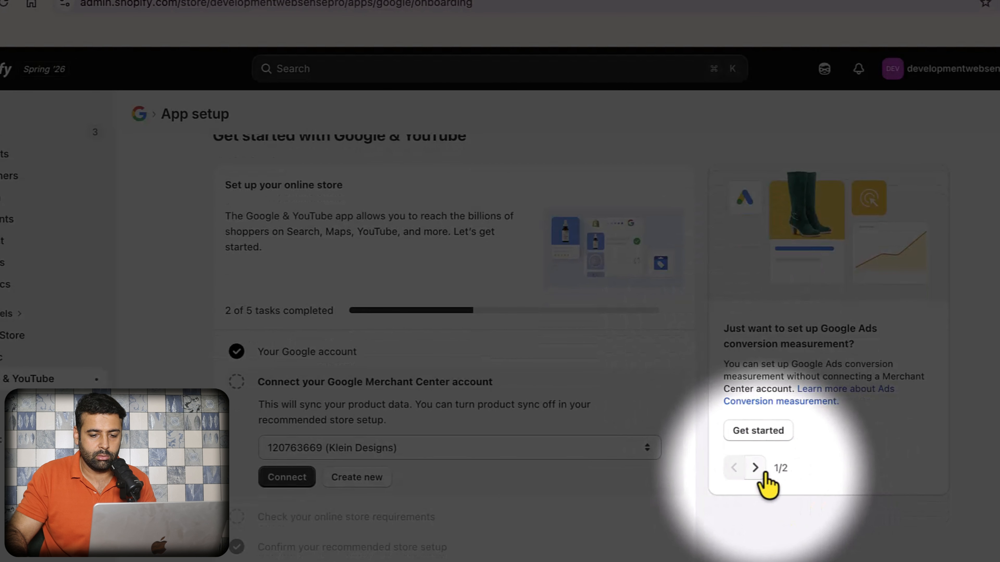
pyautogui.click(754, 472)
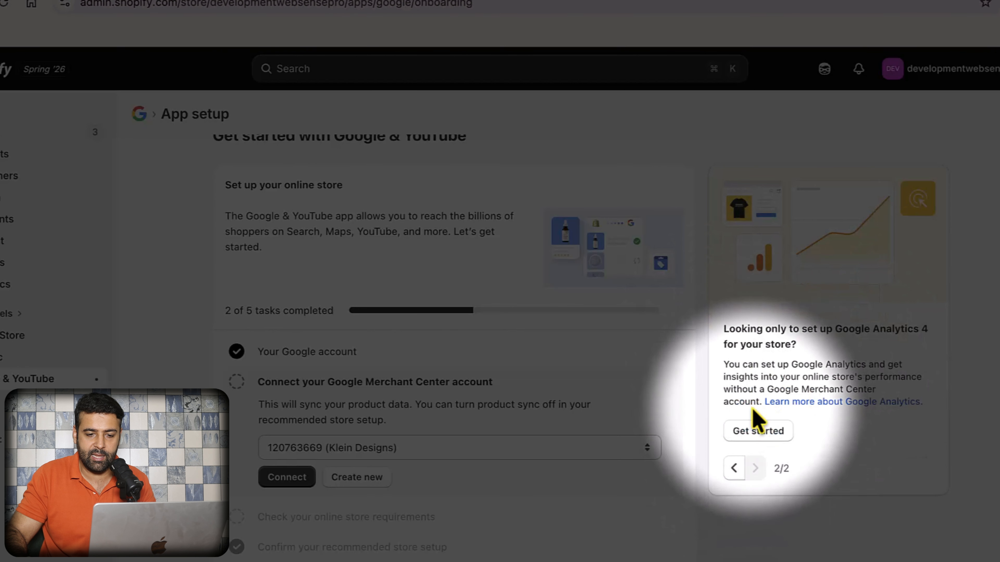
pyautogui.moveTo(724, 331); pyautogui.dragTo(920, 344)
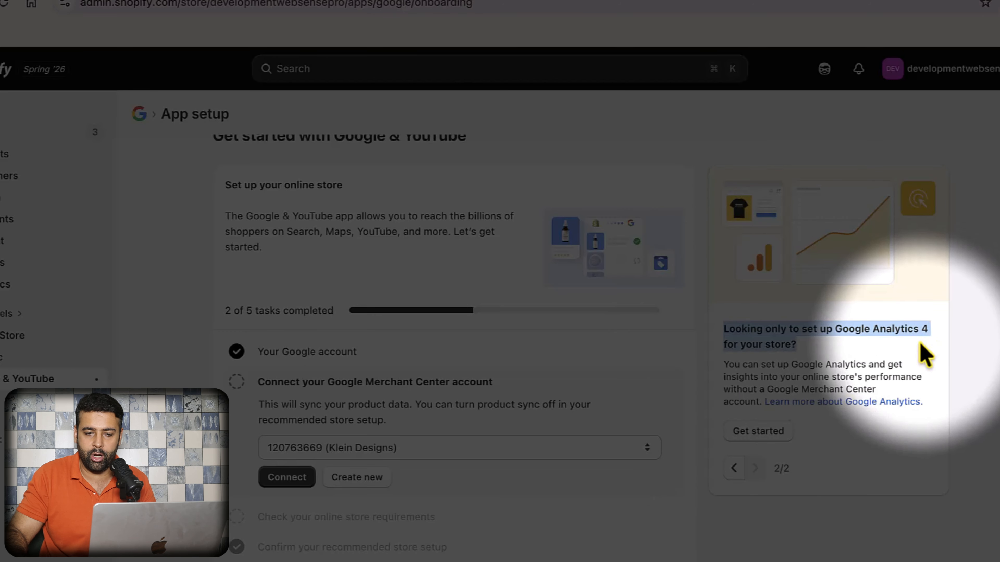
pyautogui.moveTo(836, 329); pyautogui.dragTo(927, 331)
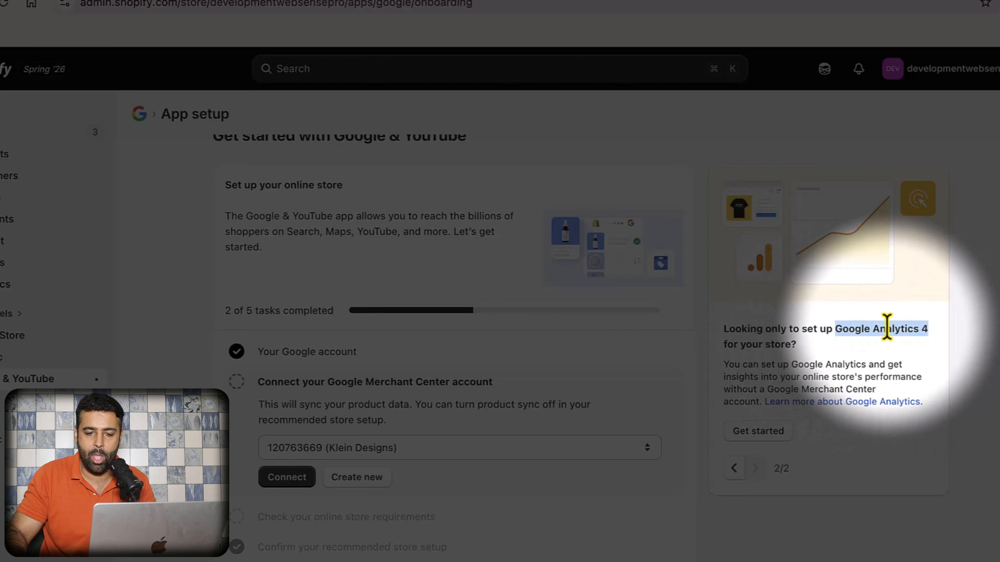
pyautogui.click(775, 433)
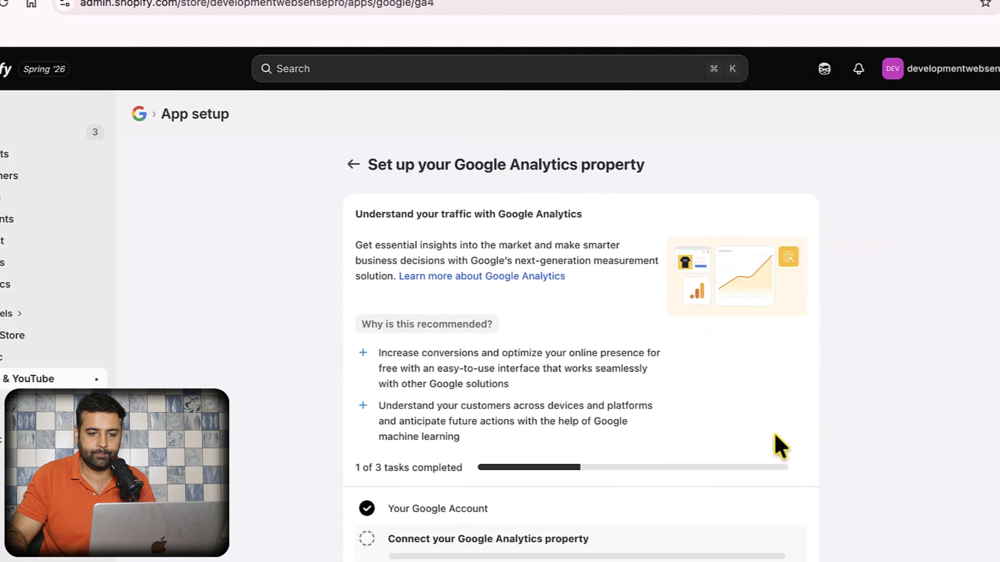
# Choose the "Testing account" property as the Google Analytics property to connect.
pyautogui.scroll(-6, 748, 457)
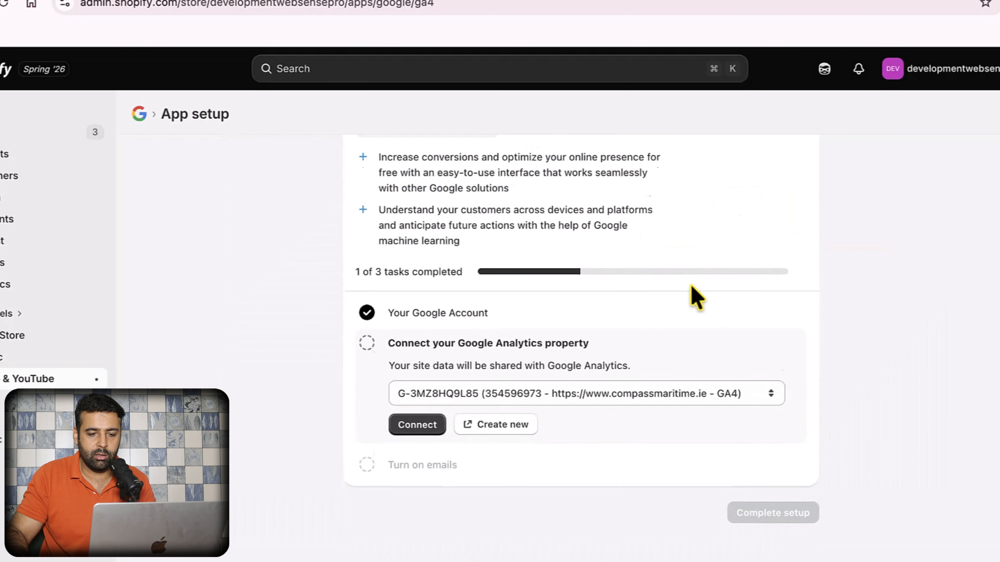
pyautogui.click(719, 370)
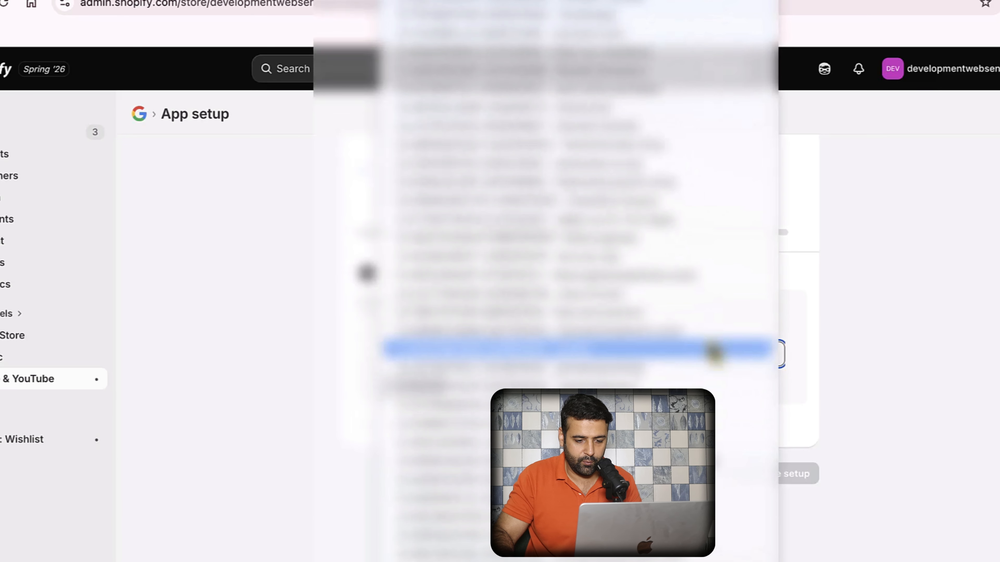
pyautogui.click(720, 442)
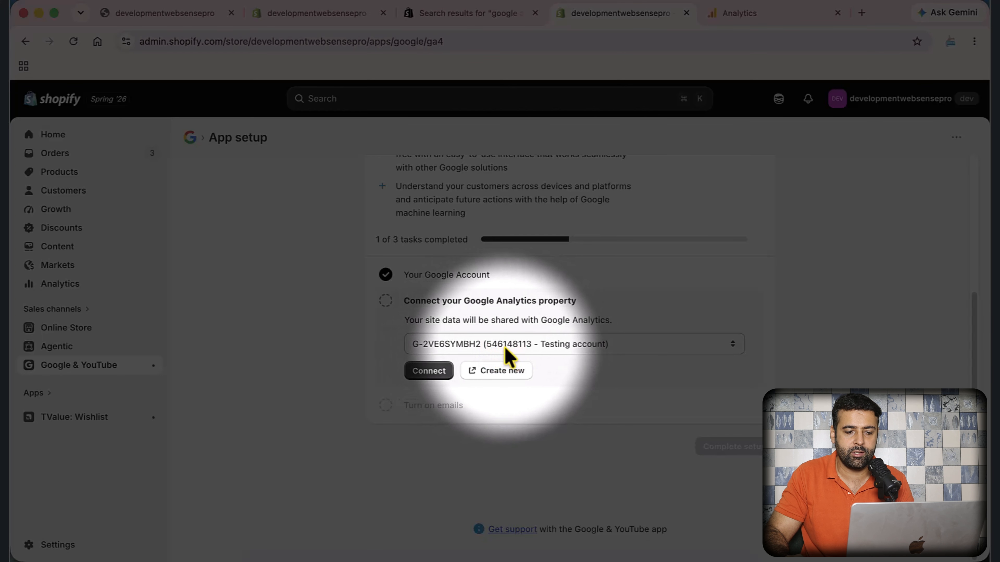
# Switch to Google Analytics and check the Testing account's property and measurement IDs against the property chosen in Shopify.
pyautogui.click(748, 13)
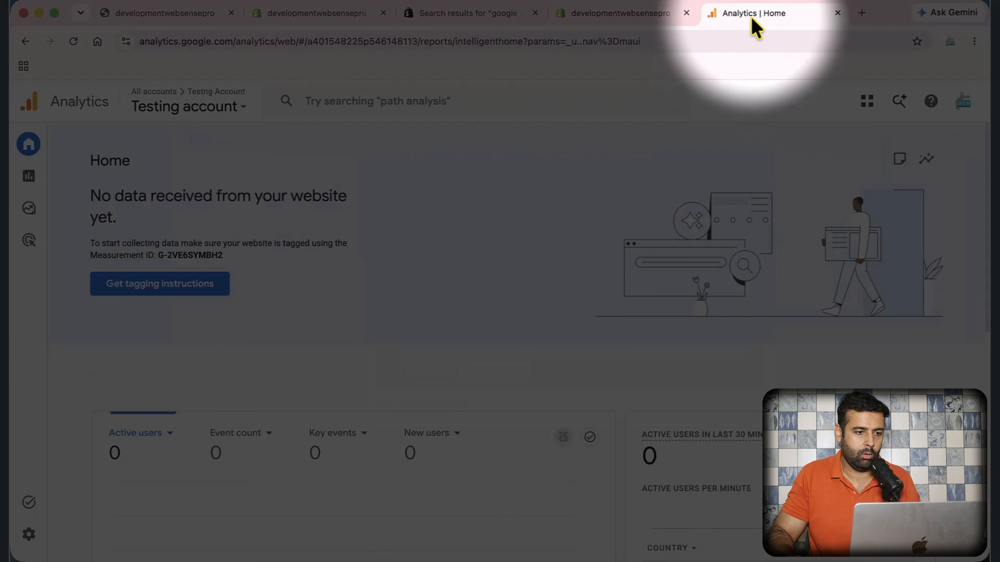
pyautogui.click(224, 106)
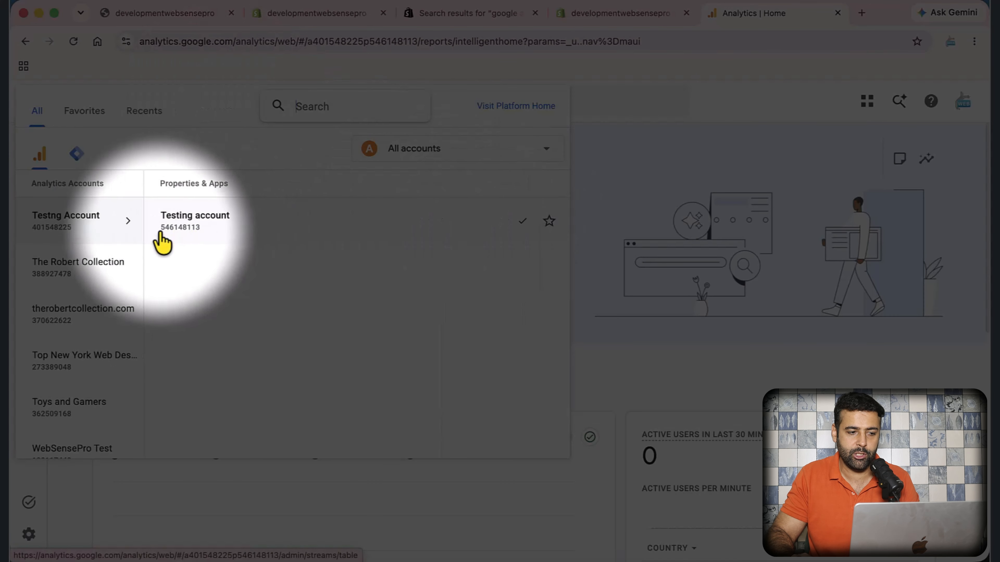
pyautogui.click(717, 116)
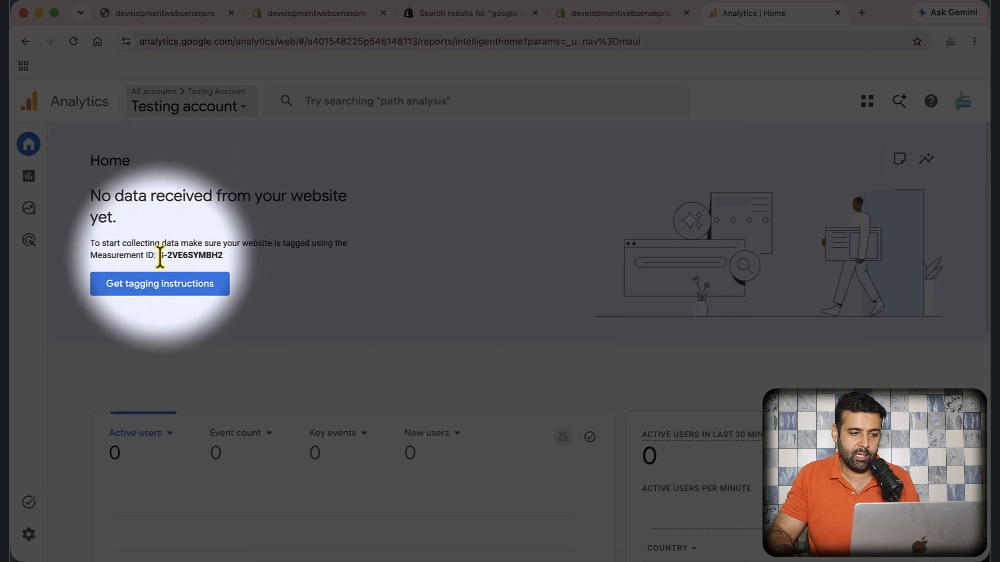
pyautogui.moveTo(159, 255); pyautogui.dragTo(224, 251)
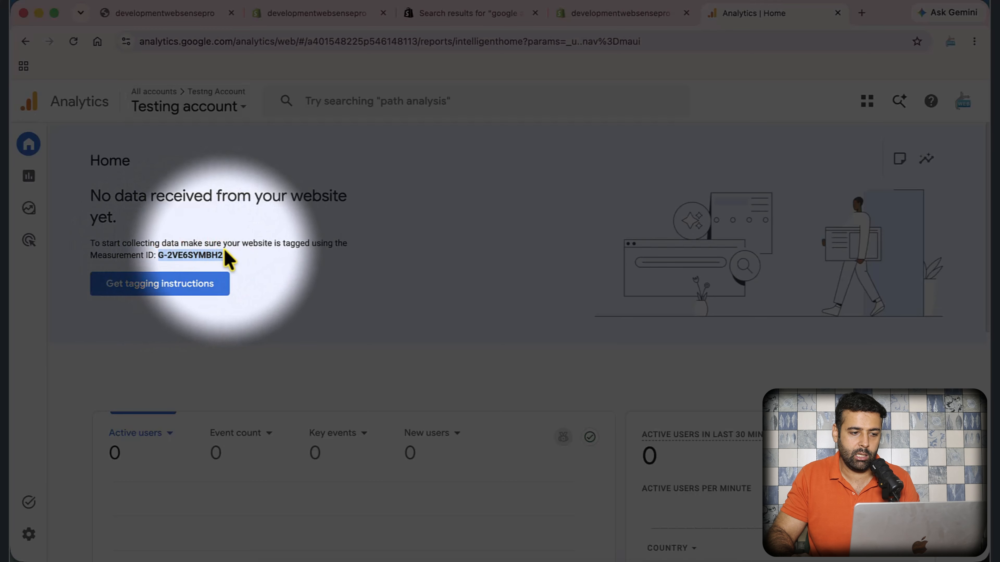
# Return to the Shopify app setup and connect the chosen "Testing account" property to the store.
pyautogui.click(638, 14)
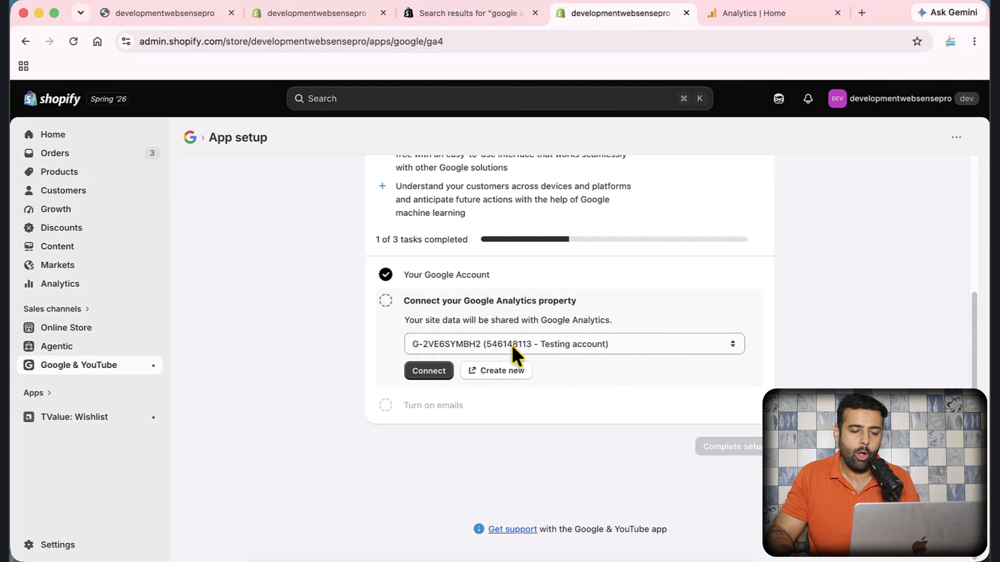
pyautogui.click(433, 376)
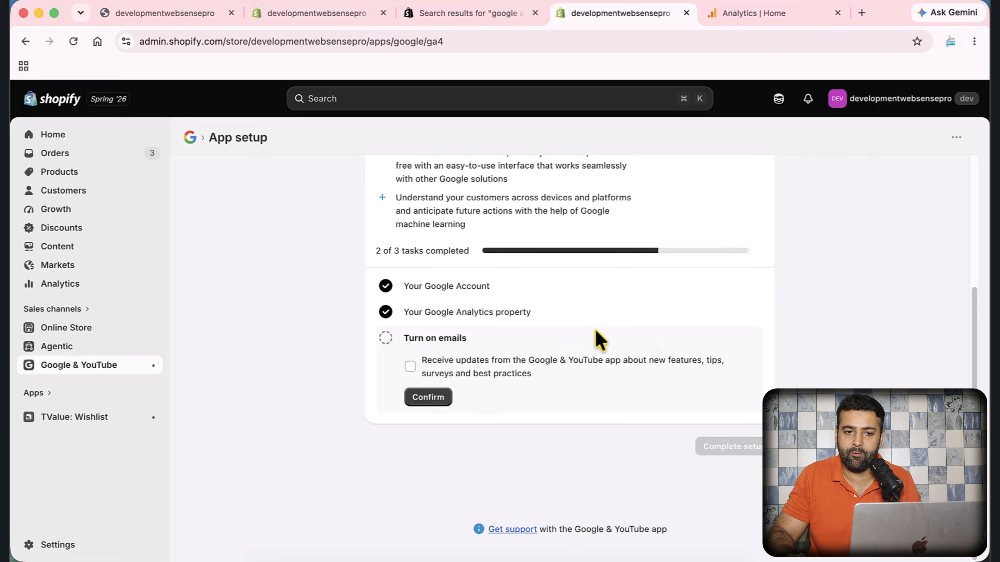
# Switch to Google Analytics and examine the Realtime overview report for active users on the Testing account property.
pyautogui.click(733, 17)
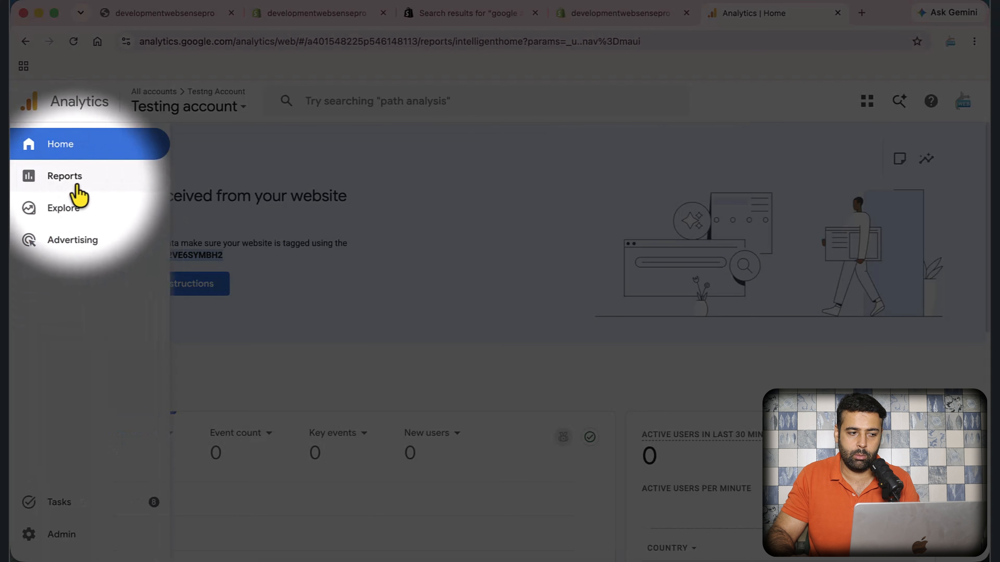
pyautogui.click(71, 183)
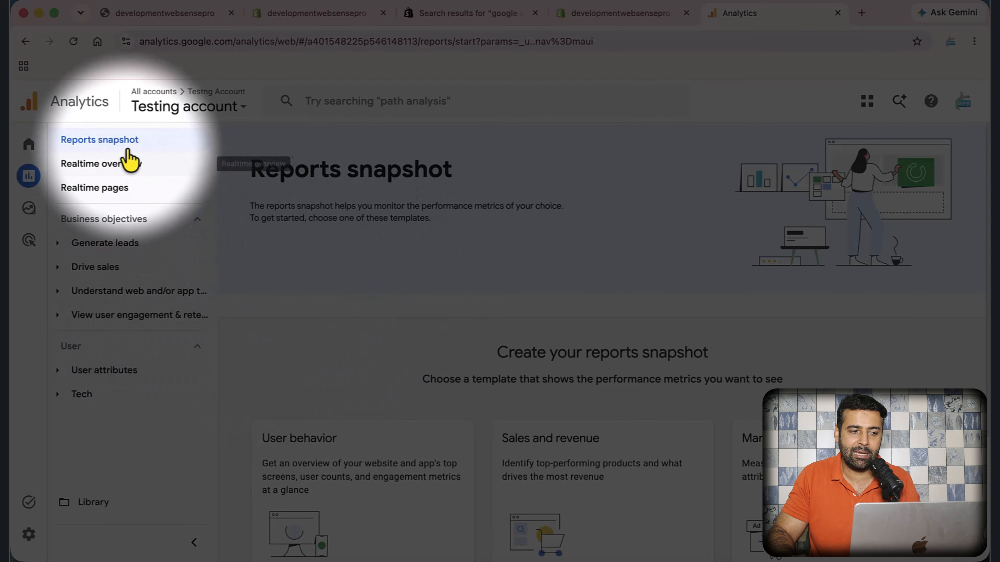
pyautogui.click(100, 168)
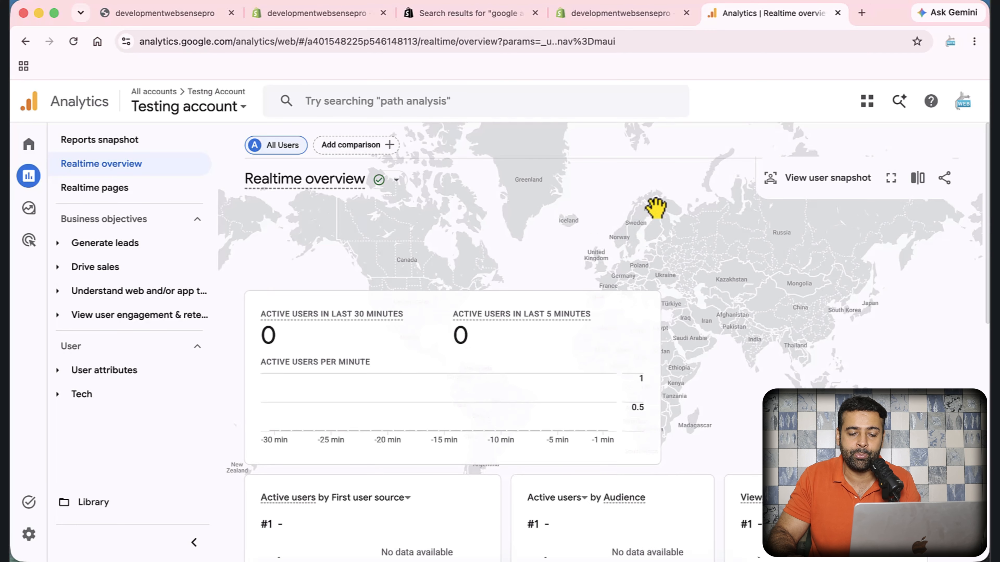
pyautogui.scroll(-5, 655, 207)
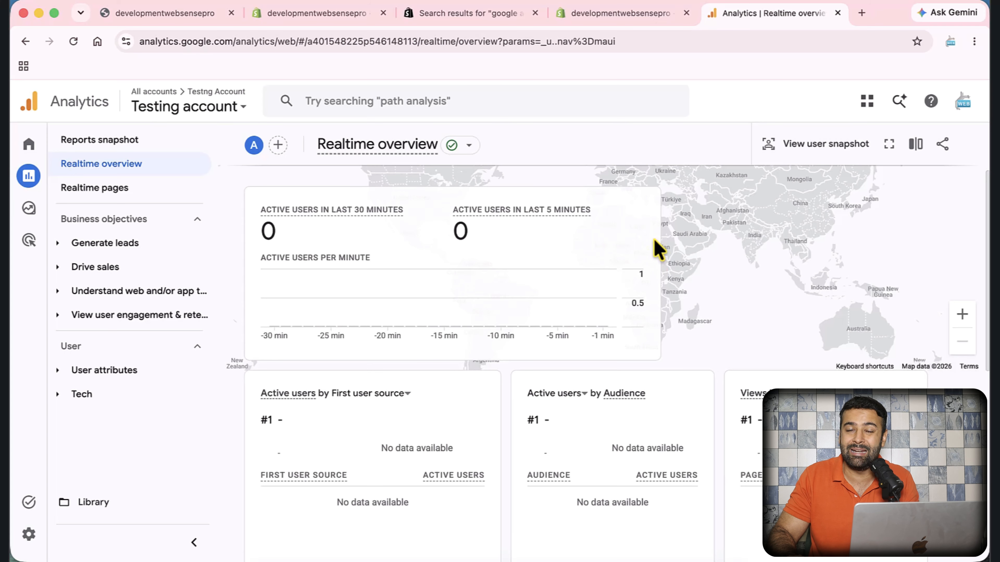
pyautogui.scroll(-4, 657, 248)
pyautogui.scroll(7, 655, 283)
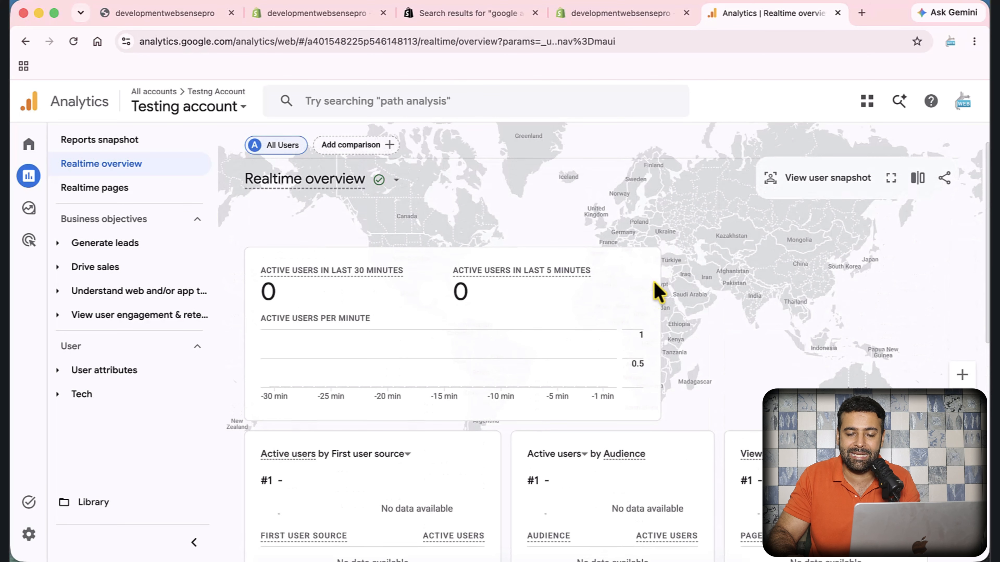
pyautogui.scroll(2, 654, 284)
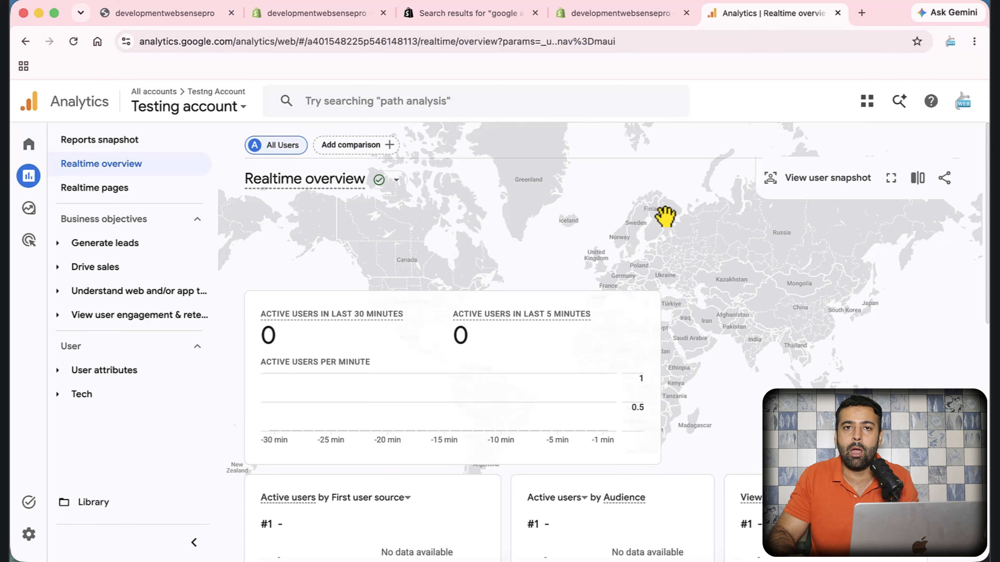
# Switch back to the Google Analytics property setup in the Shopify admin.
pyautogui.click(647, 18)
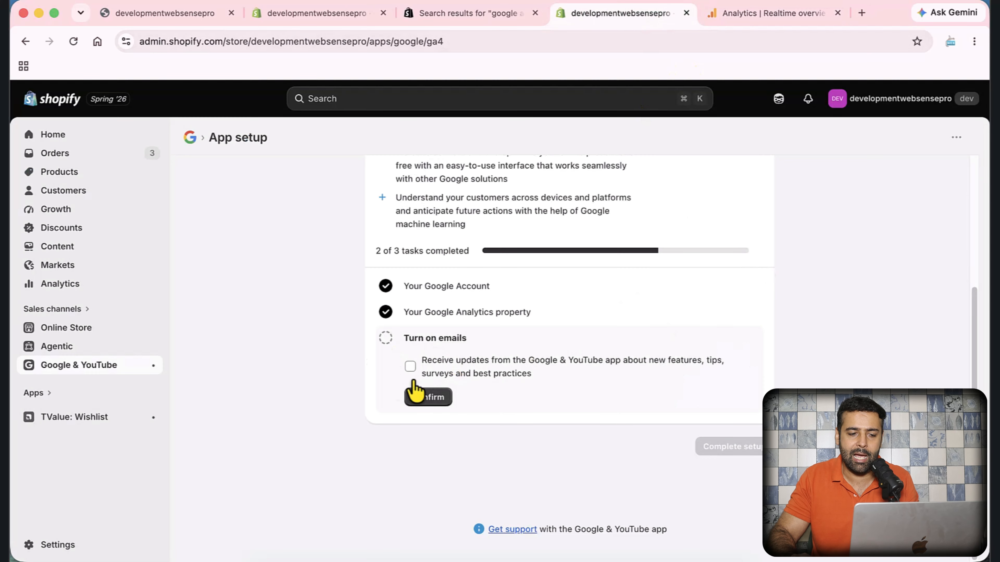